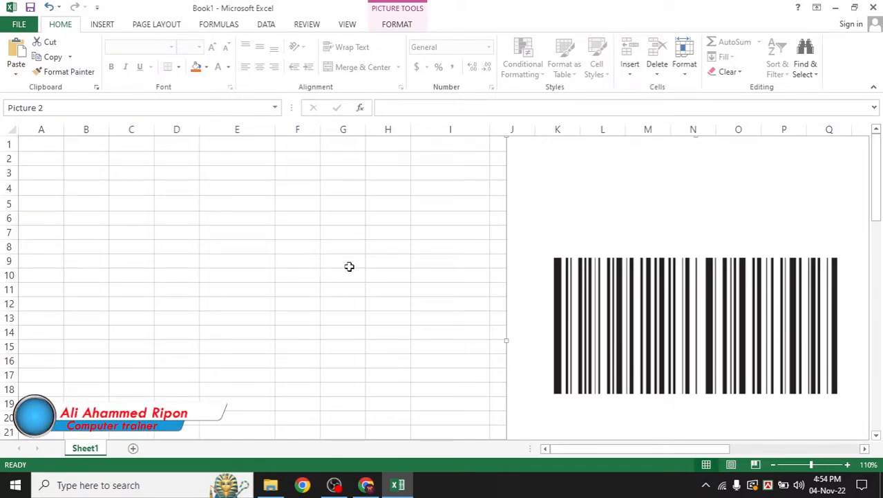
Delete the barcode picture from the sheet after repositioning it over the cells
drag(631, 251, 450, 200)
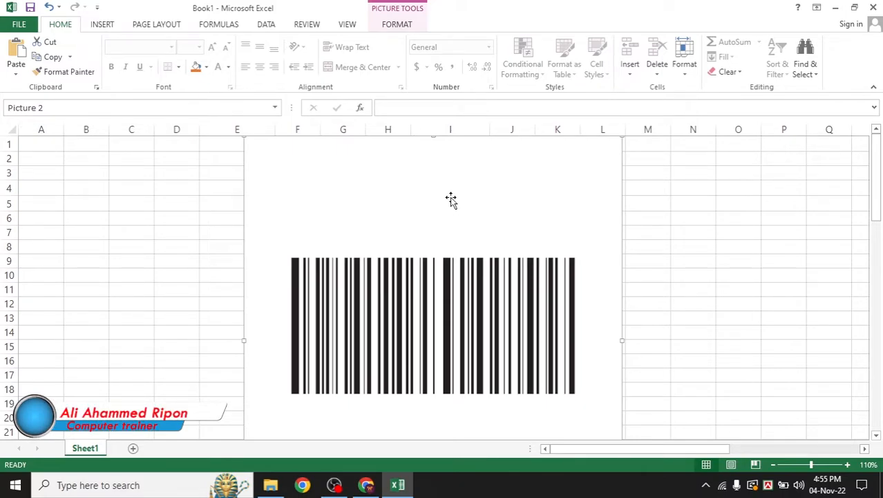
drag(432, 196, 453, 217)
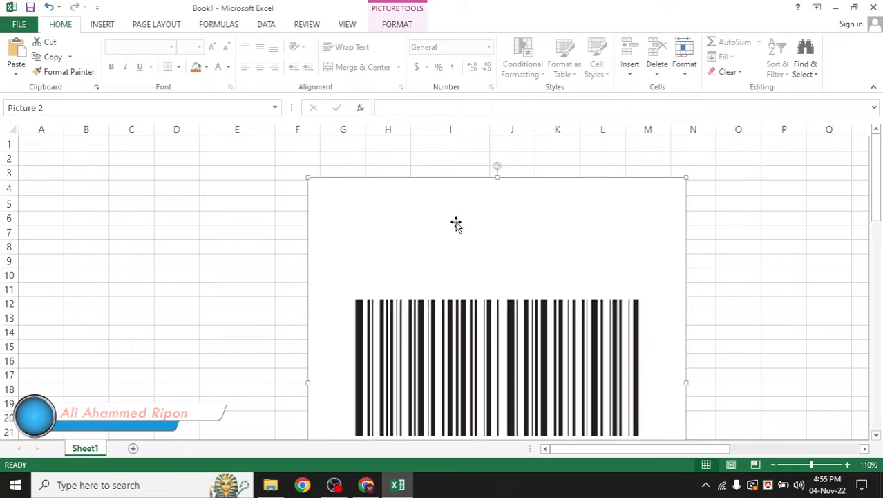
drag(497, 184, 622, 219)
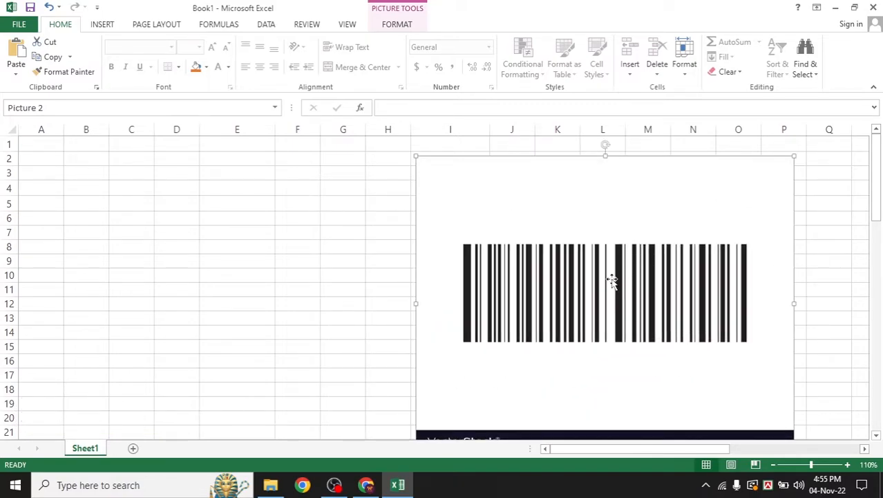
drag(613, 282, 613, 292)
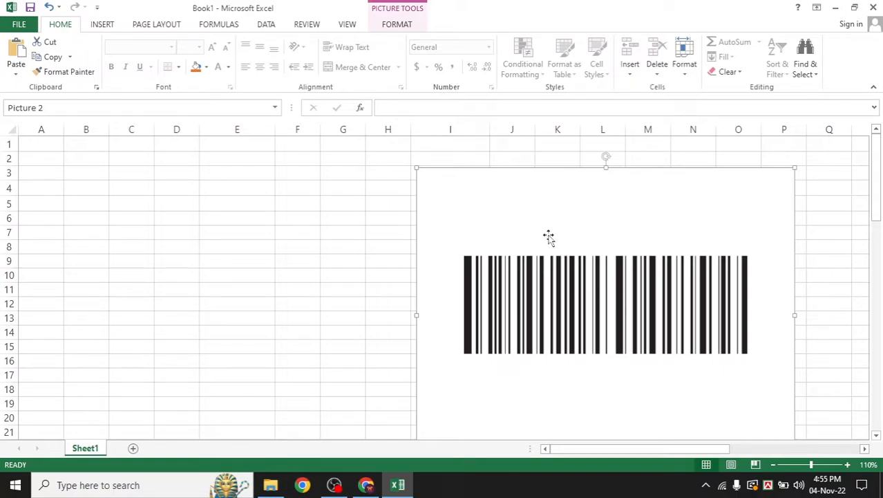
drag(544, 226, 363, 245)
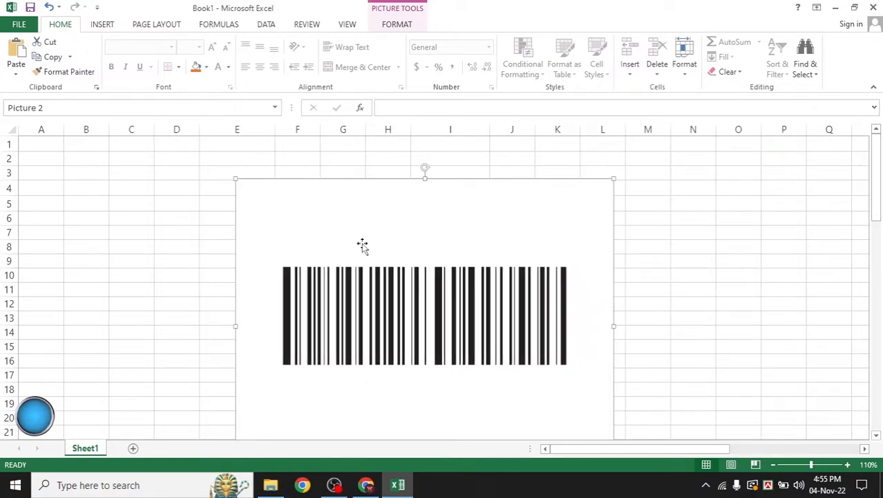
key(Delete)
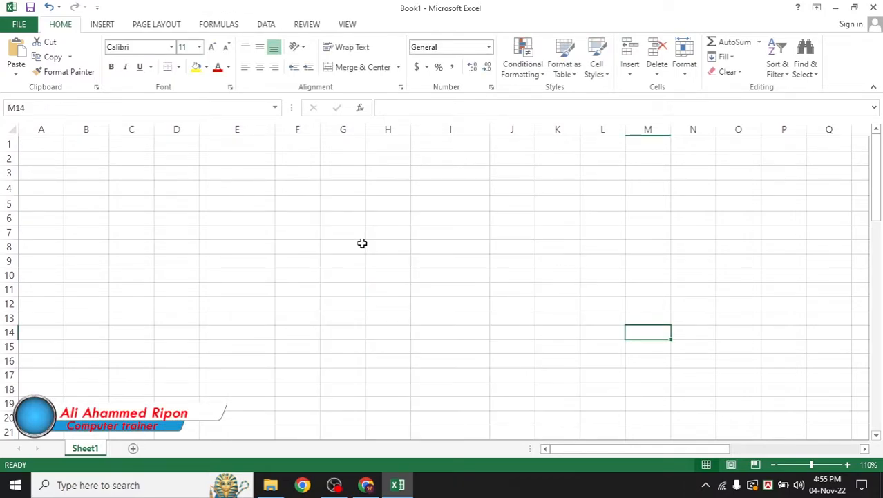
click(324, 220)
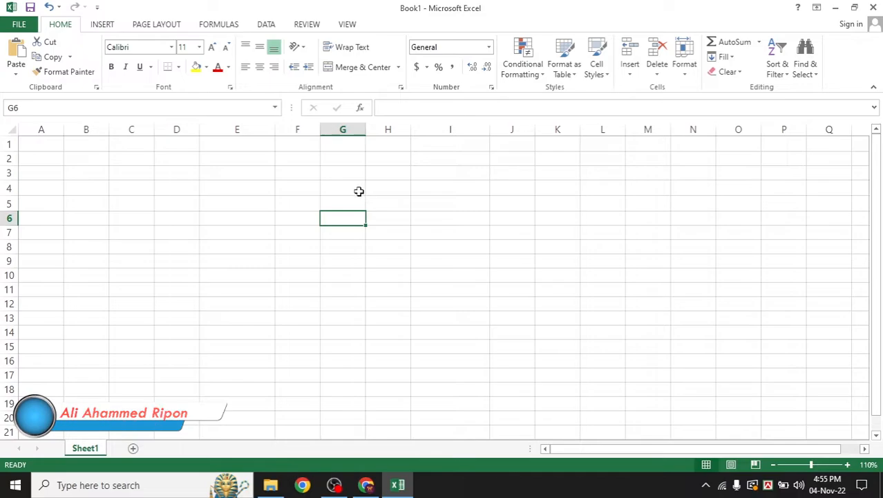
Fill cell I4 with yellow
click(451, 191)
click(196, 66)
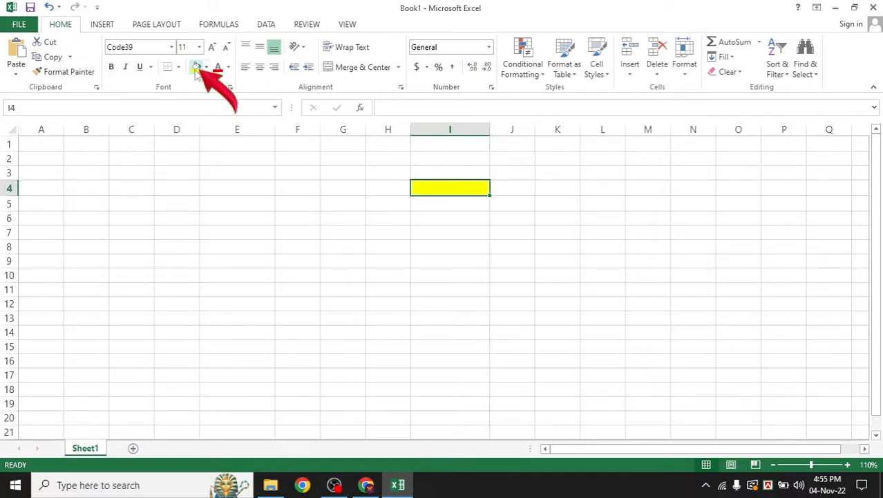
click(571, 232)
Fill cell E4 with the standard green color
click(231, 184)
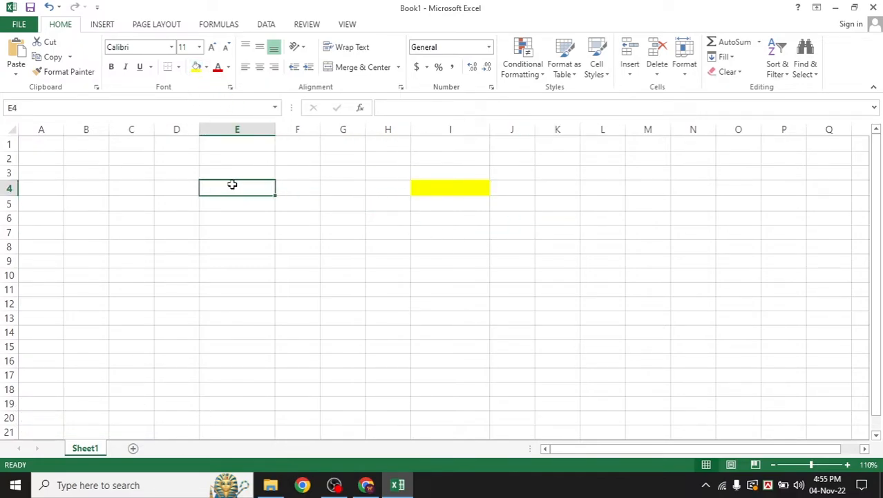
click(207, 67)
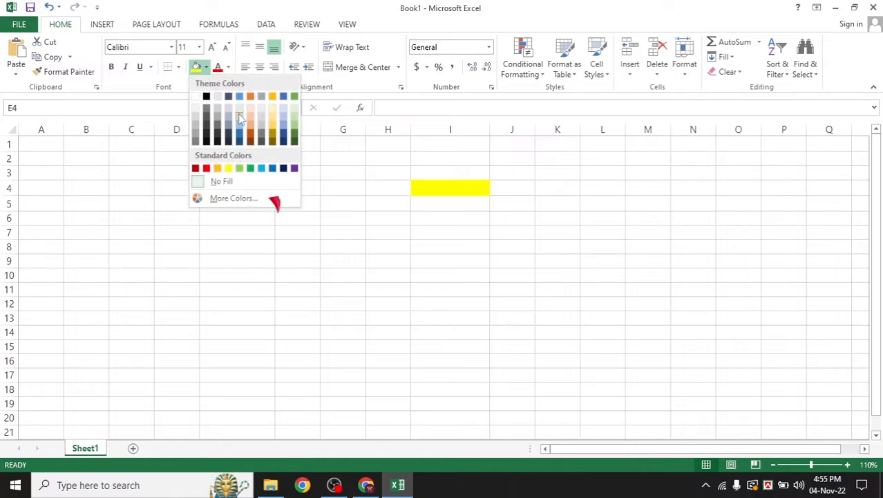
click(250, 165)
click(329, 246)
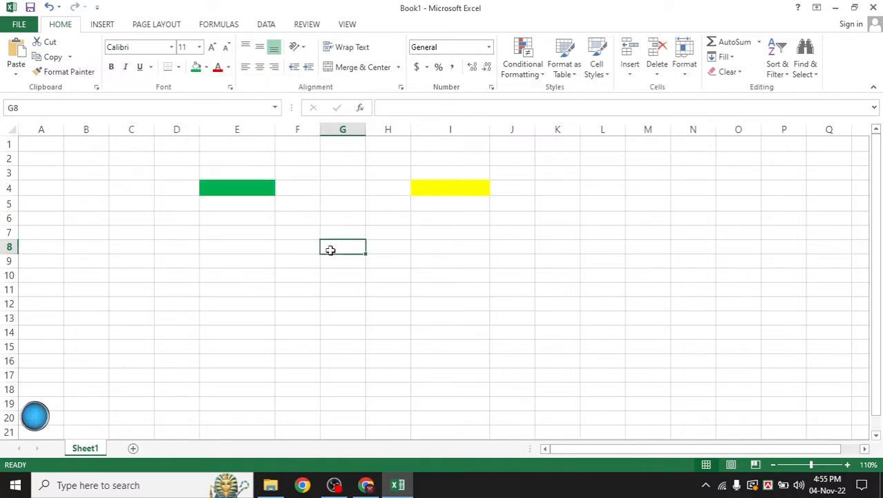
Enter the formula =E4 in the yellow cell I4 so that it refers to the green cell
click(437, 190)
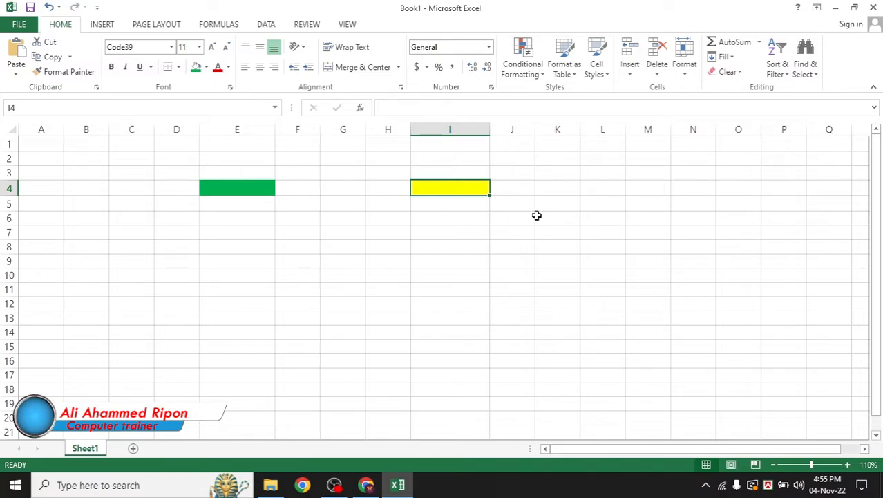
text(=)
click(244, 187)
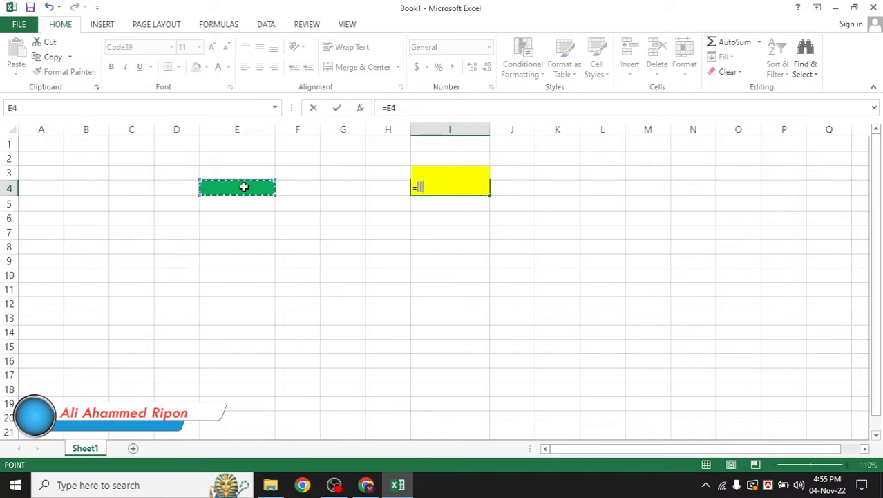
key(Return)
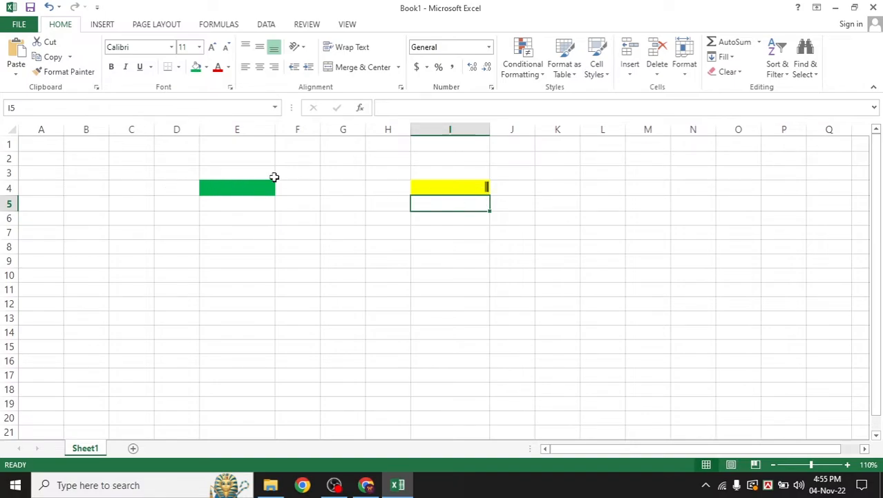
Change the font of the yellow cell I4 to Calibri
click(445, 189)
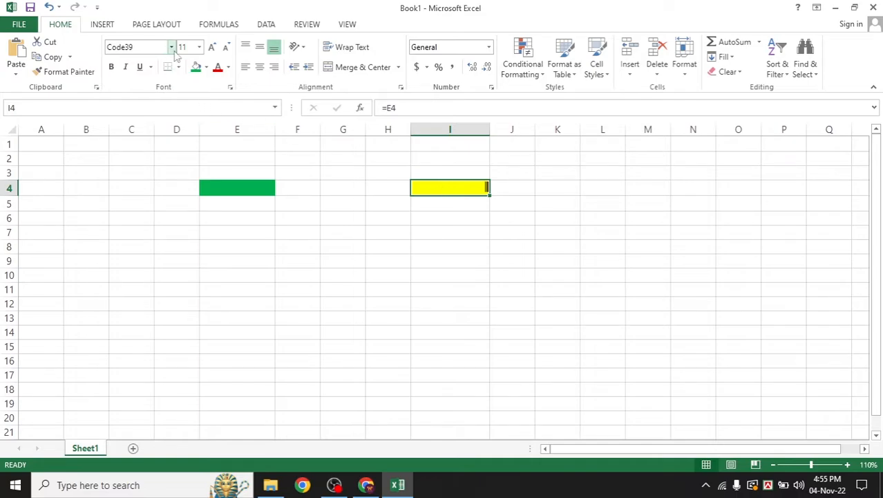
click(399, 221)
click(172, 47)
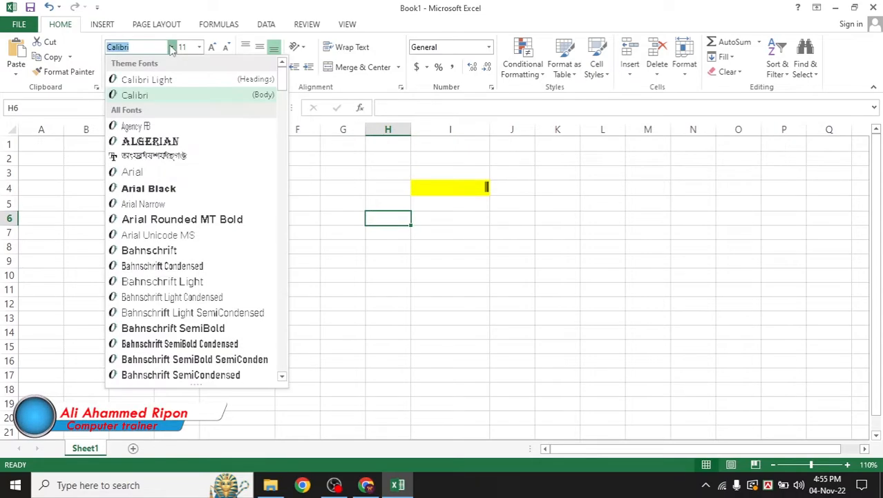
click(140, 101)
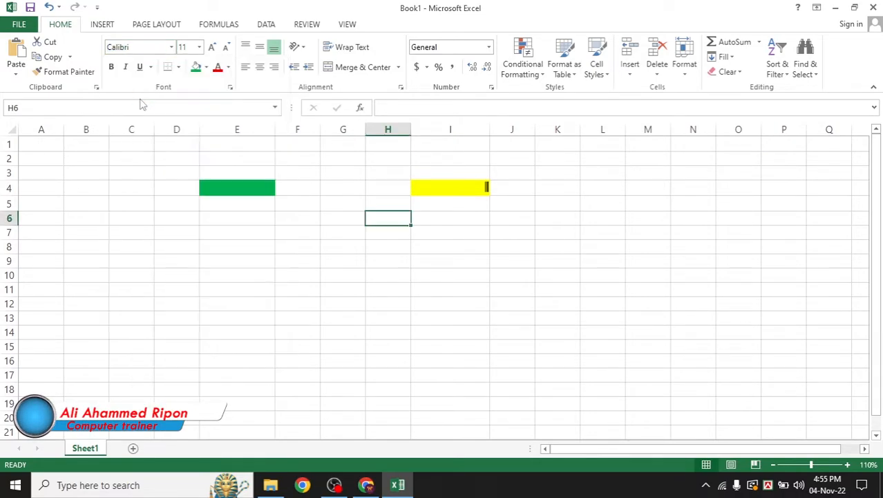
click(456, 184)
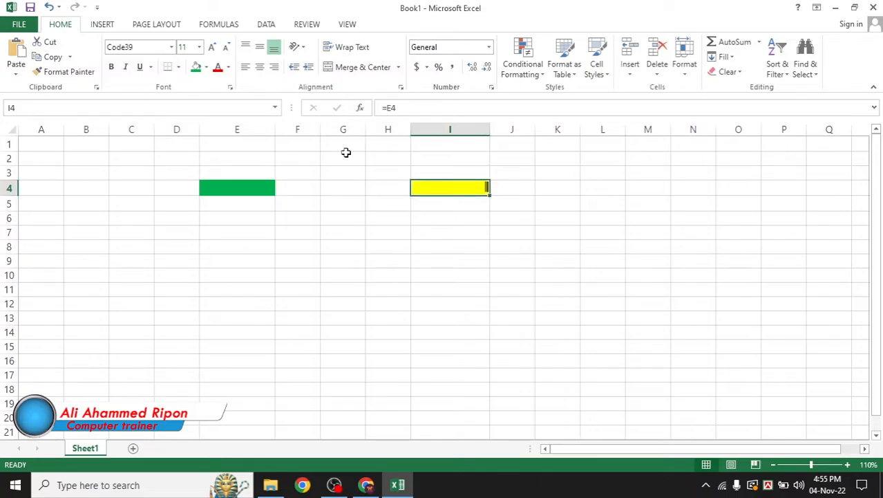
click(172, 47)
scroll(231, 144, up, 5)
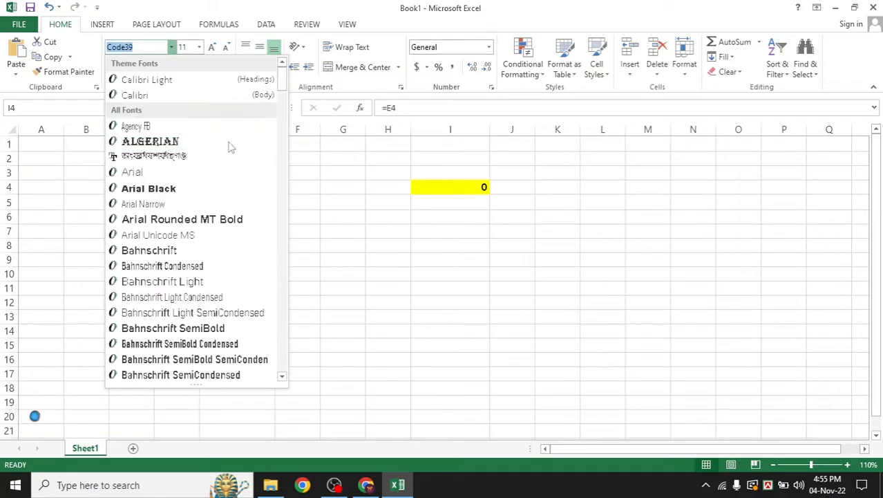
click(151, 94)
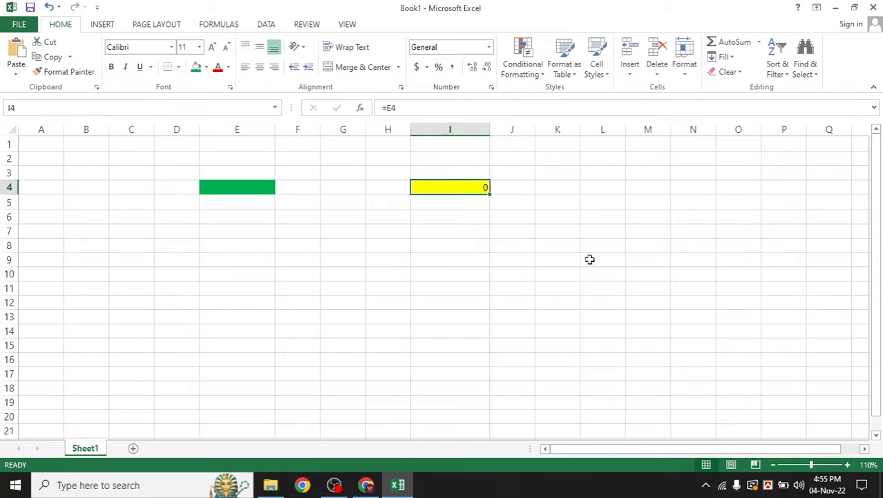
Enter 123567 in the green cell E4
click(589, 257)
click(256, 191)
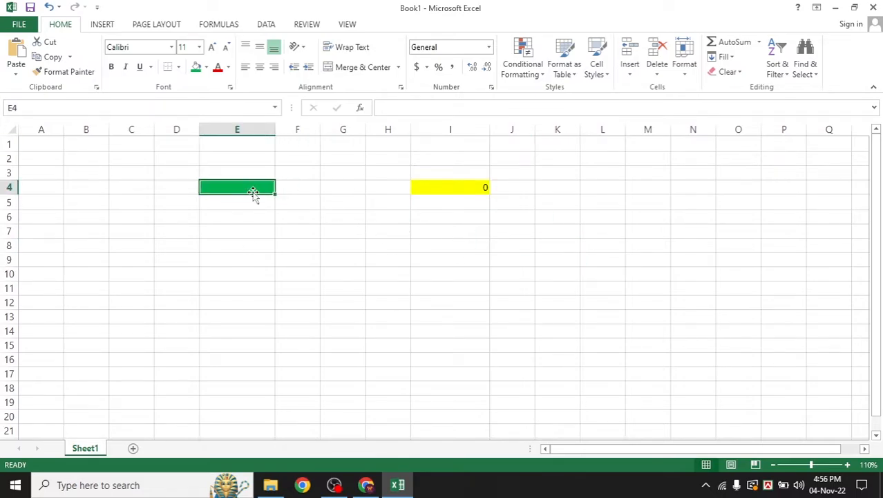
text(123567)
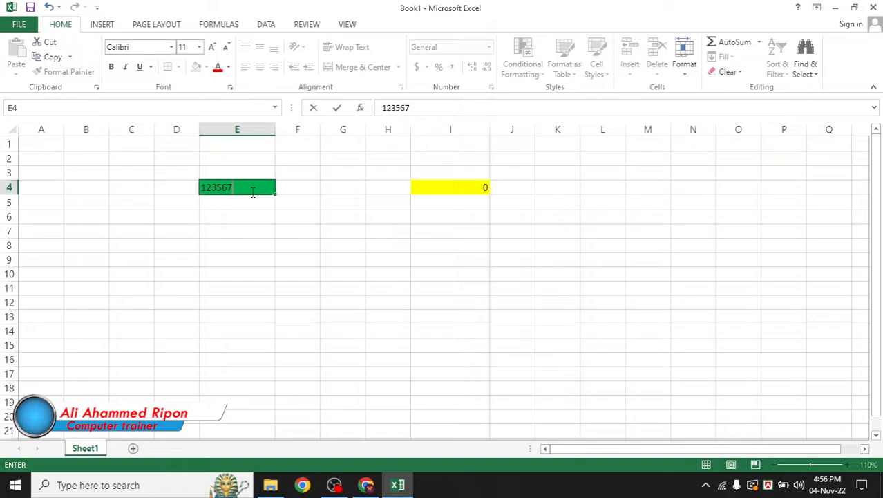
drag(334, 230, 336, 241)
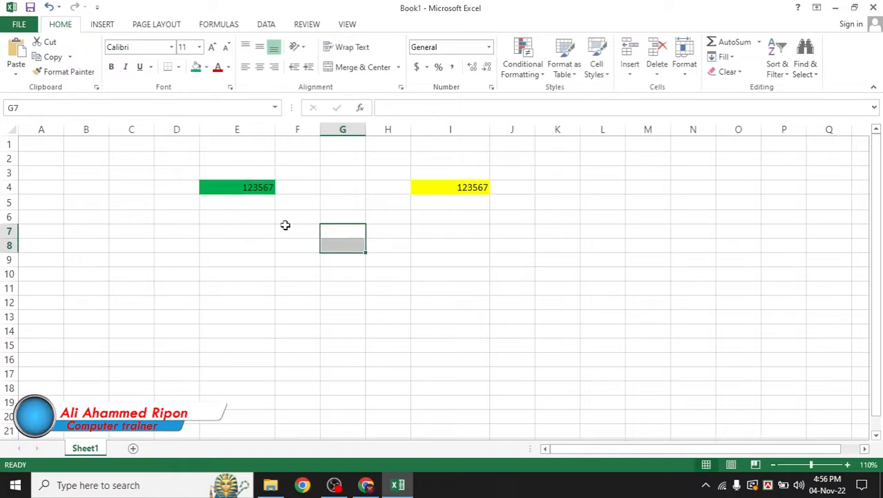
Re-enter the formula in the yellow cell I4 as =E4
click(504, 212)
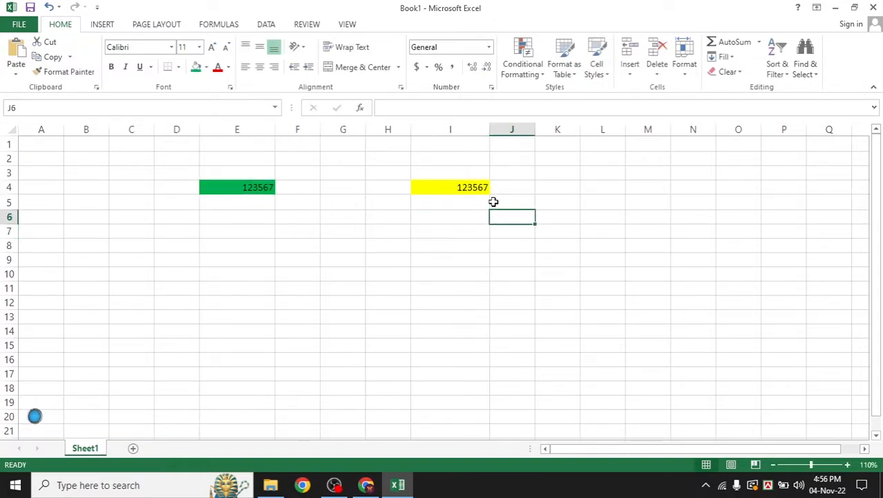
click(457, 187)
text(=)
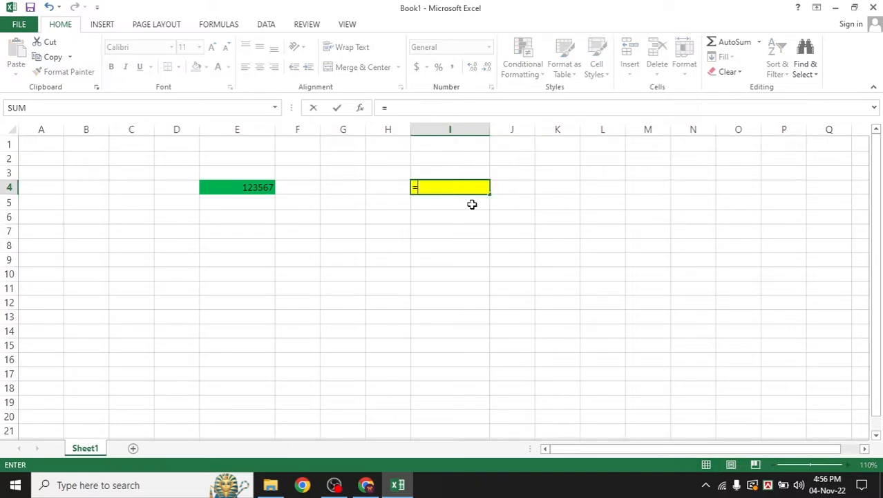
click(250, 189)
key(Return)
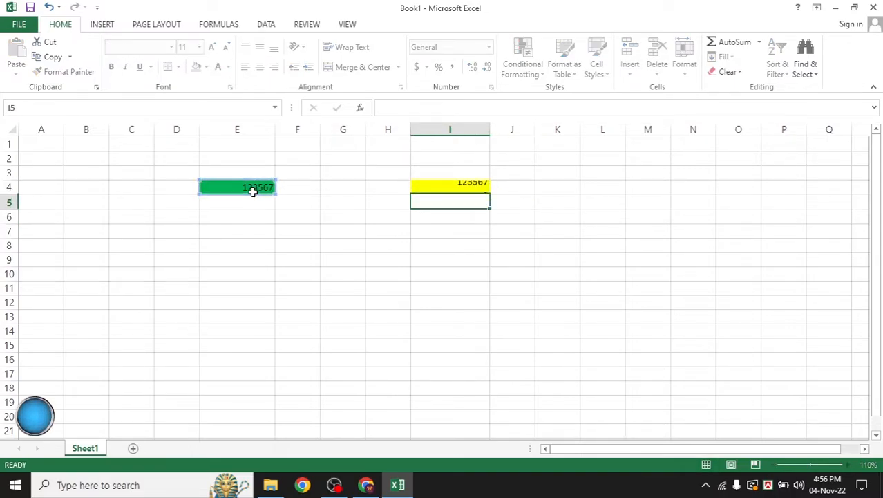
click(530, 261)
click(289, 238)
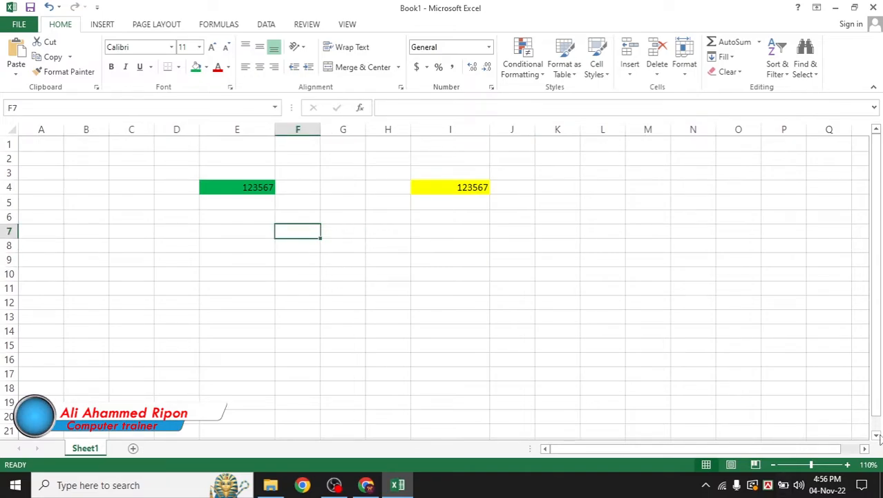
Set the value of the green cell E4 to 0
click(848, 464)
click(848, 465)
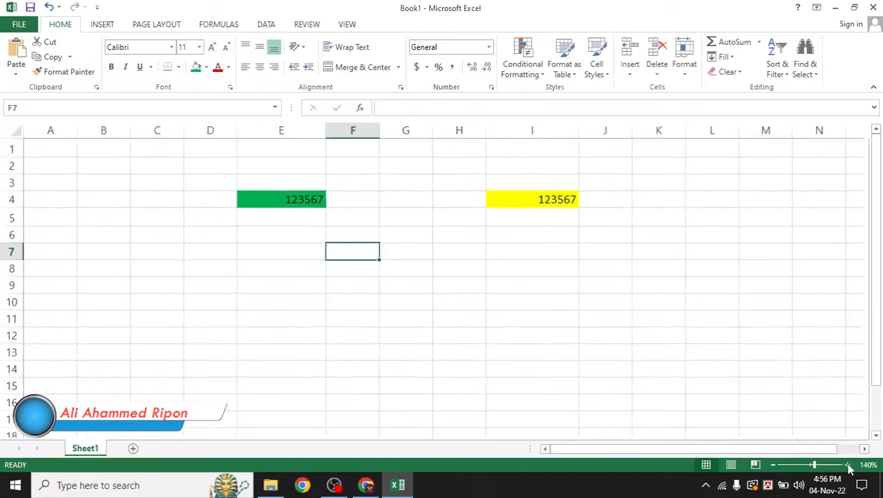
click(848, 464)
click(848, 465)
click(647, 330)
click(265, 187)
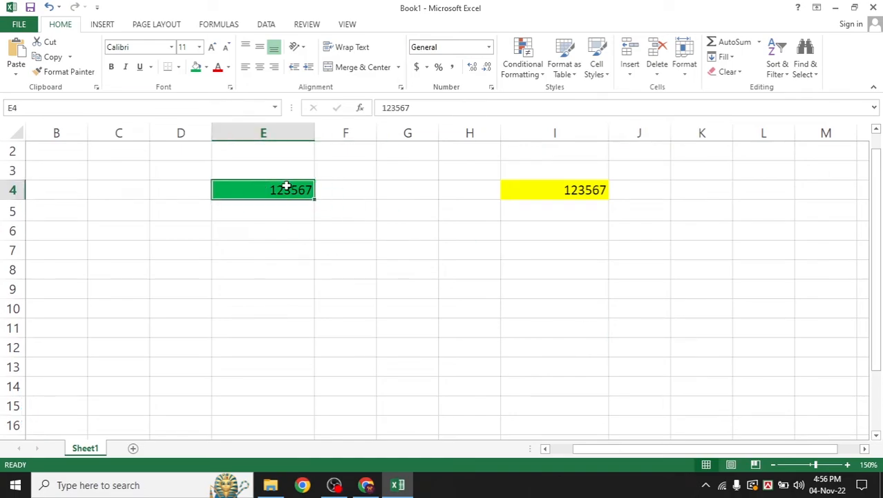
text(0)
drag(325, 257, 326, 262)
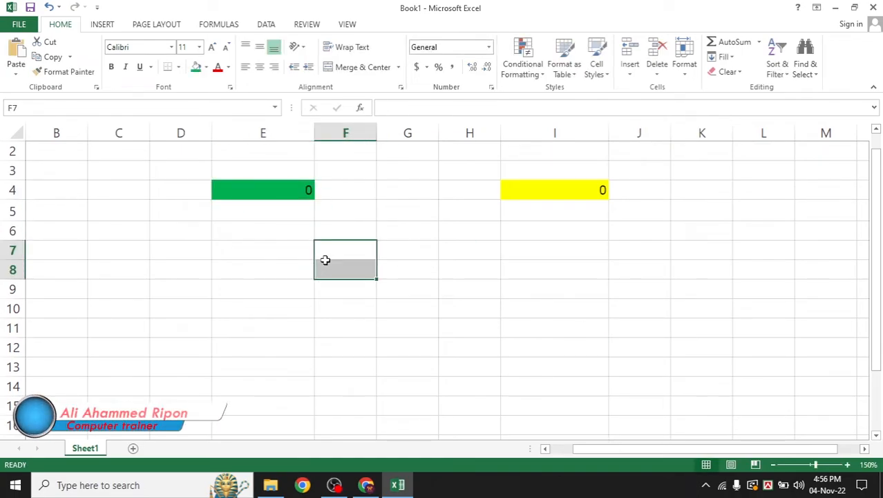
Apply the Code39 barcode font to the yellow cell I4
click(531, 188)
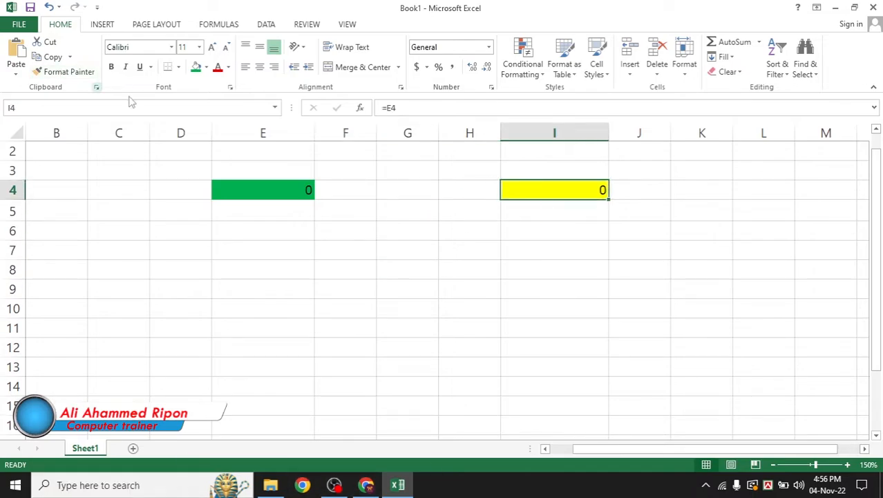
click(148, 48)
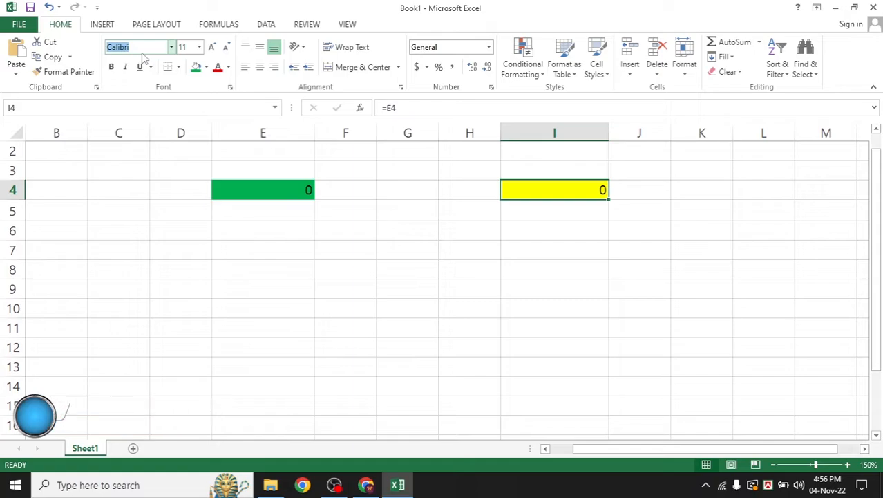
key(Down)
text(Co)
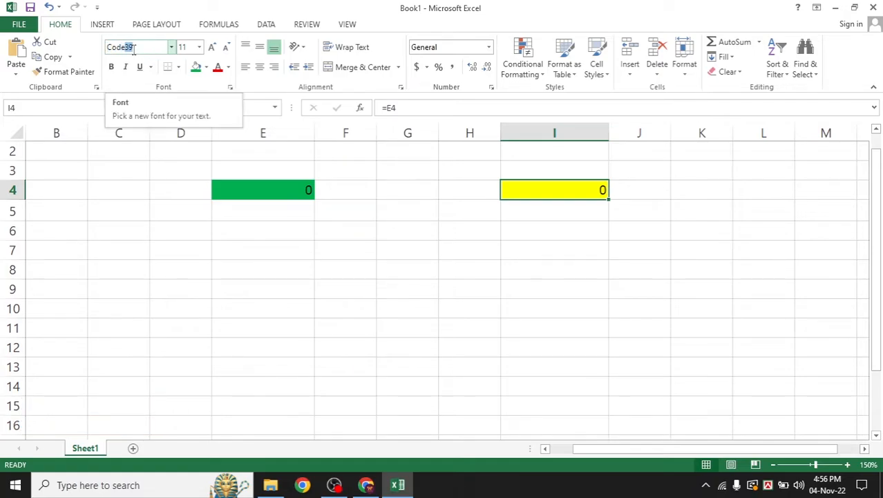
key(Return)
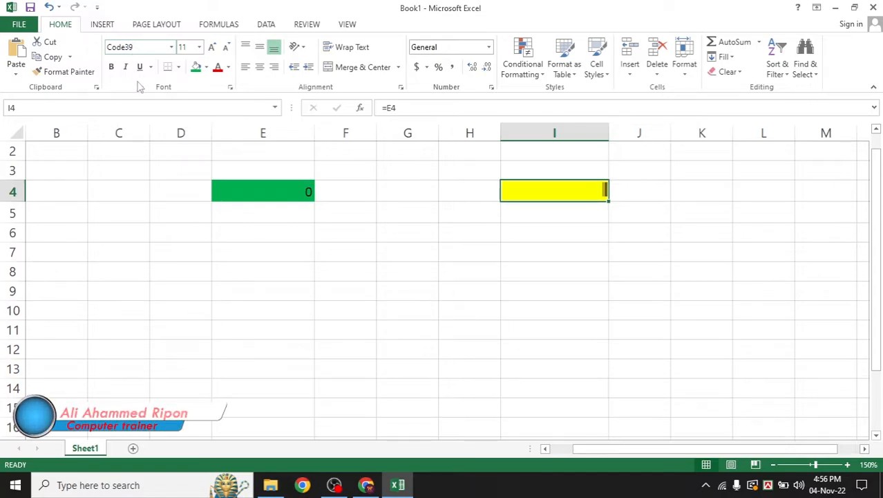
click(280, 190)
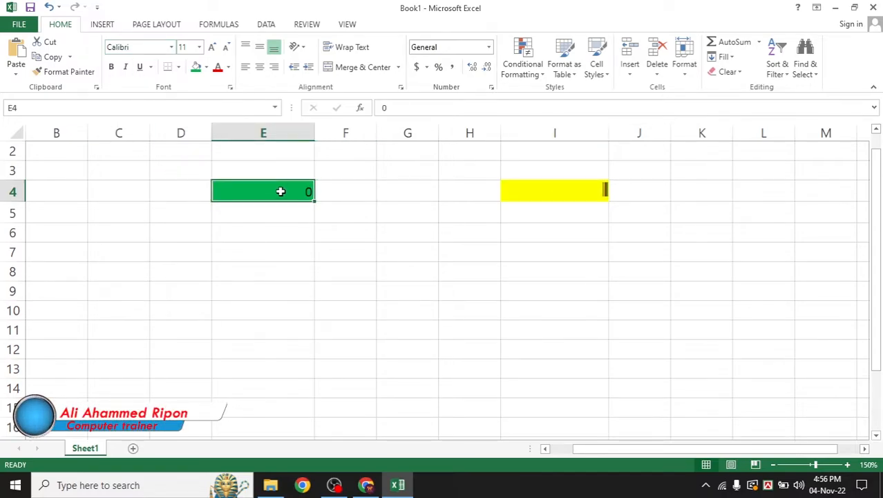
text(132657588)
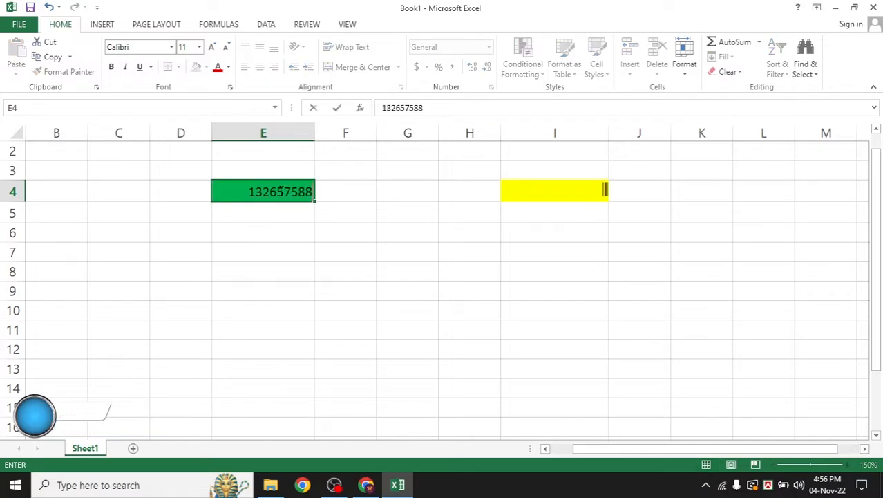
text(988)
key(Return)
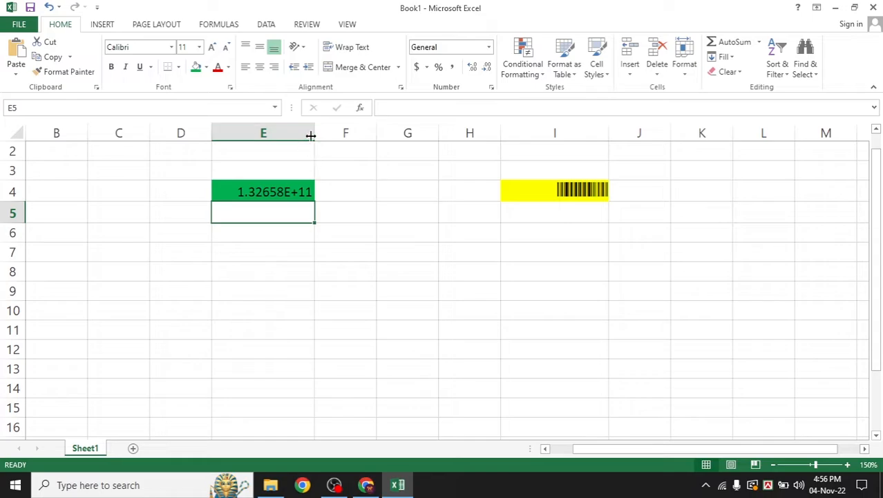
Widen column E, and collapse column D while narrowing column C
drag(311, 136, 359, 141)
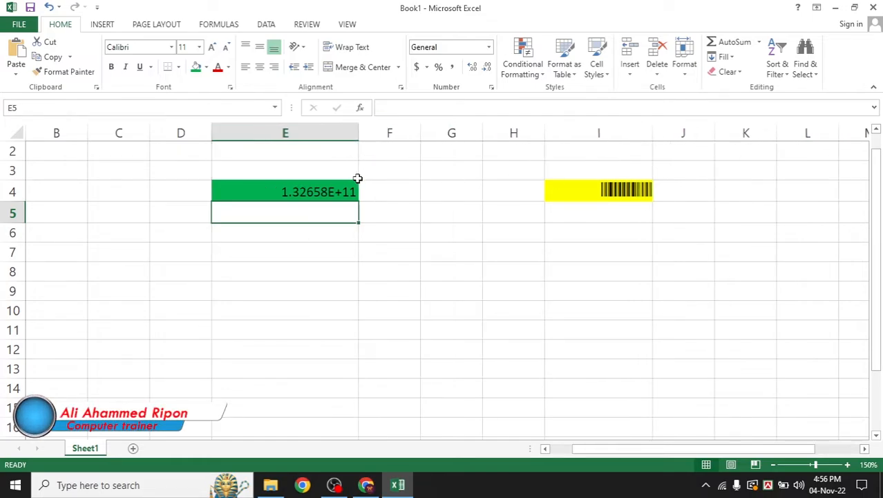
drag(211, 133, 130, 130)
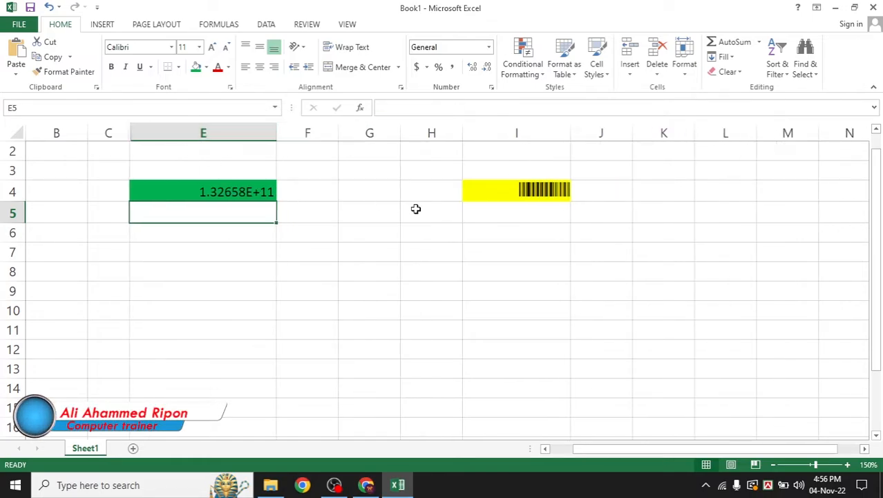
Examine the full number stored in the green cell E4 alongside the barcode in the yellow cell I4, leaving the number unchanged
click(773, 464)
click(773, 465)
click(773, 464)
click(773, 465)
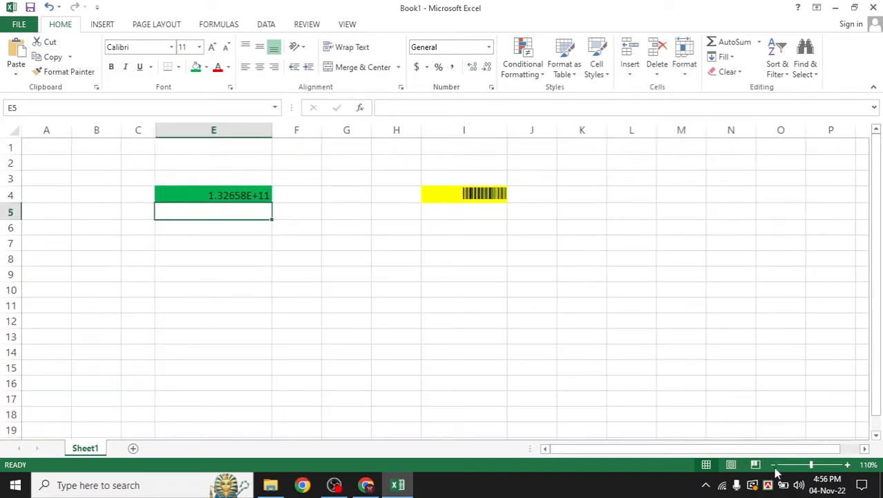
click(773, 465)
click(774, 465)
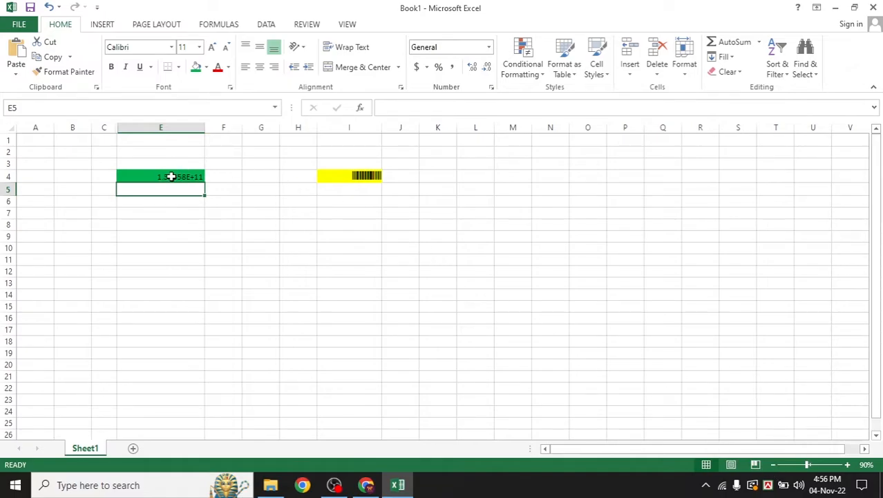
click(172, 176)
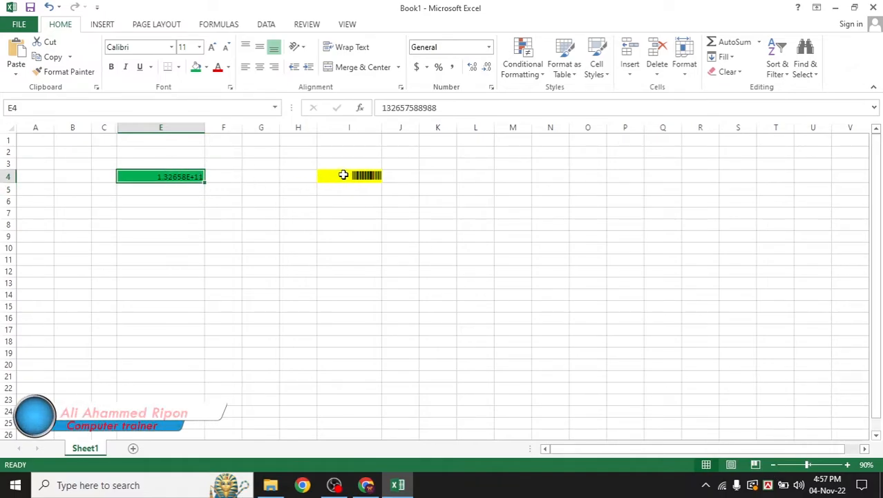
double_click(192, 175)
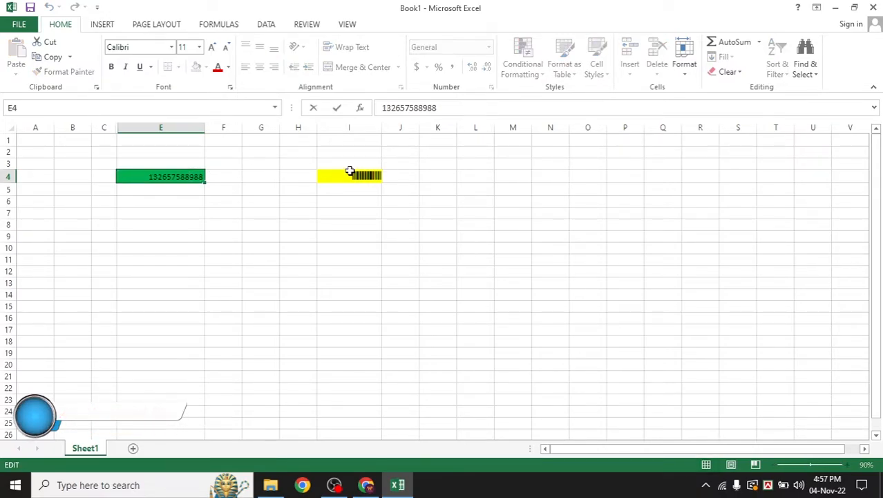
click(318, 227)
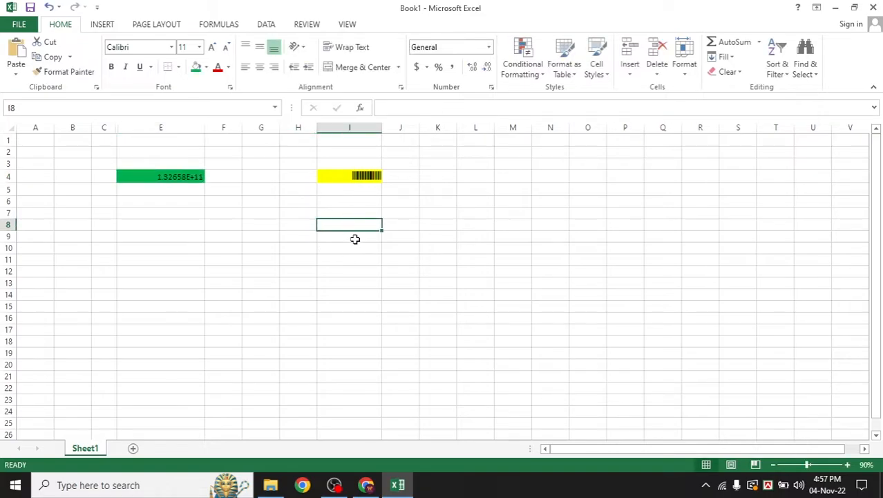
Set the value of the green cell E4 to 11111 and view the barcode at 110% zoom
click(262, 204)
click(174, 176)
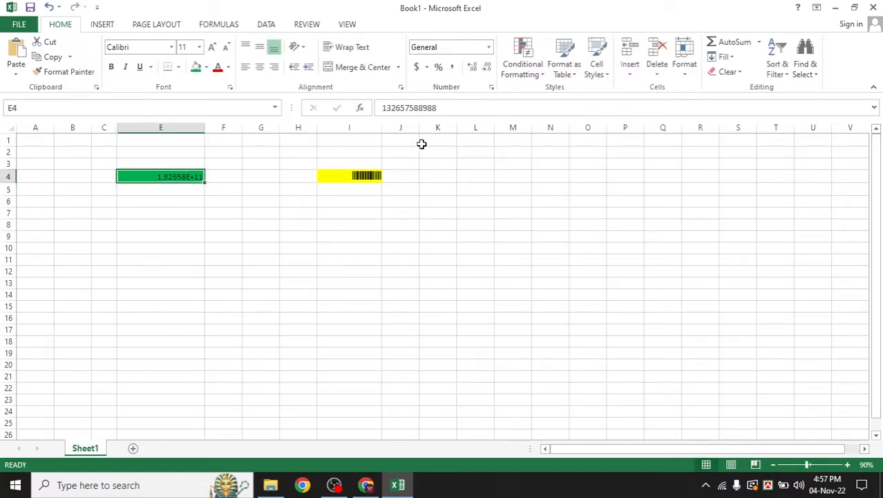
text(11111)
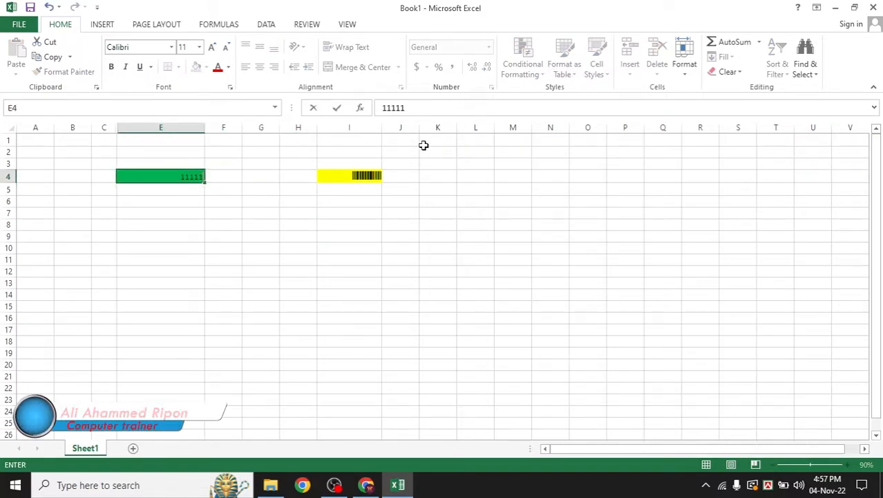
click(439, 222)
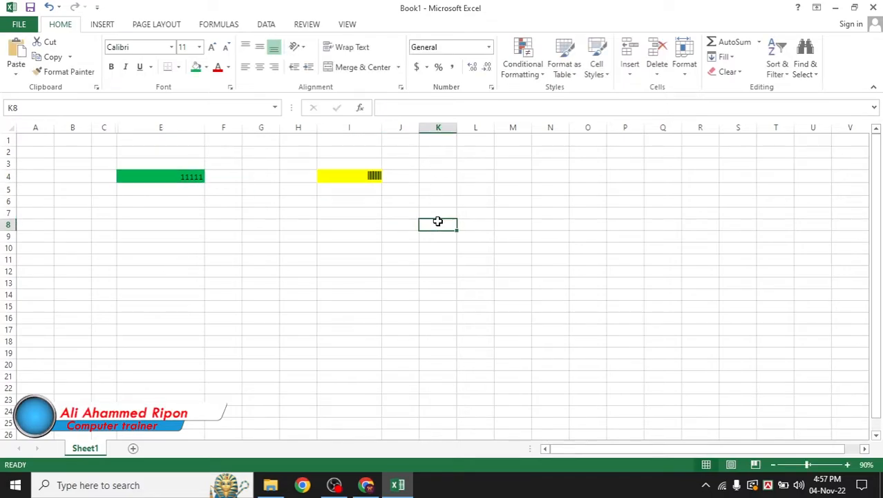
click(849, 465)
click(850, 465)
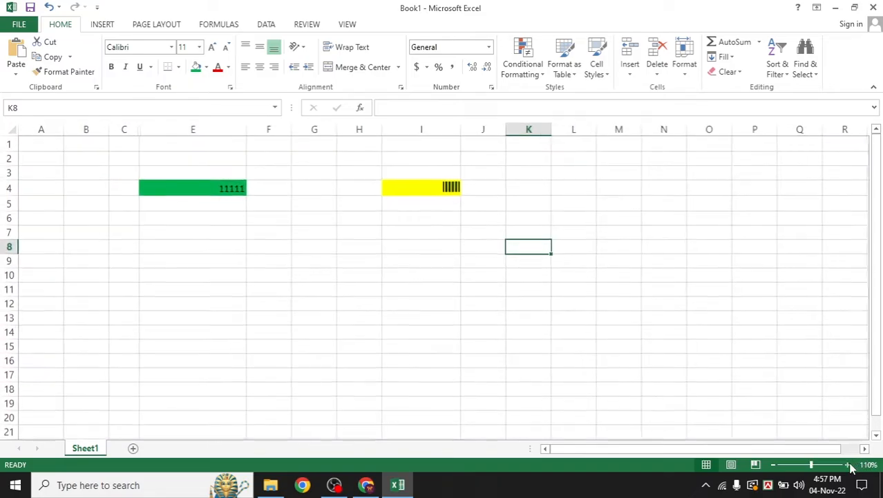
click(674, 386)
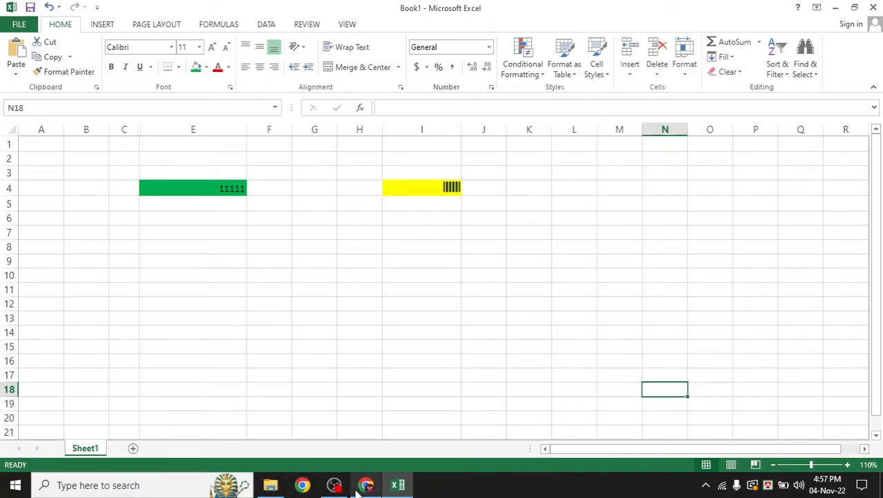
Switch to Google Chrome in a maximized window, using the owner's browser profile
click(304, 485)
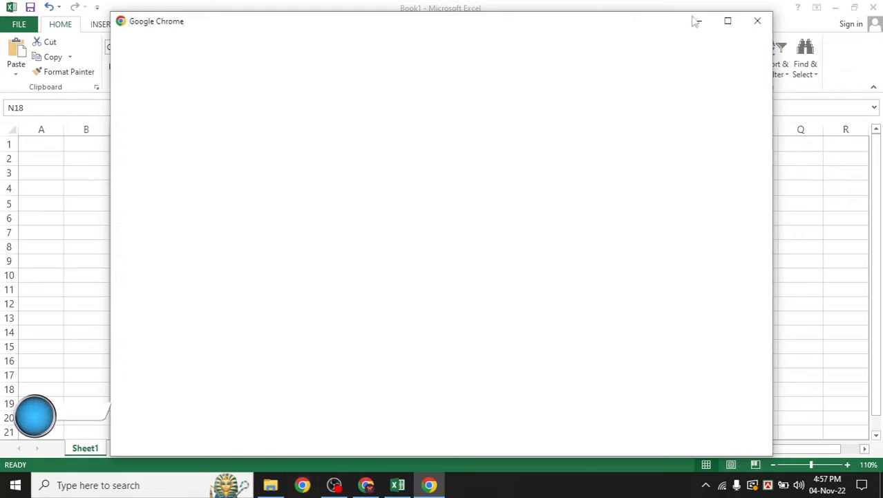
click(731, 28)
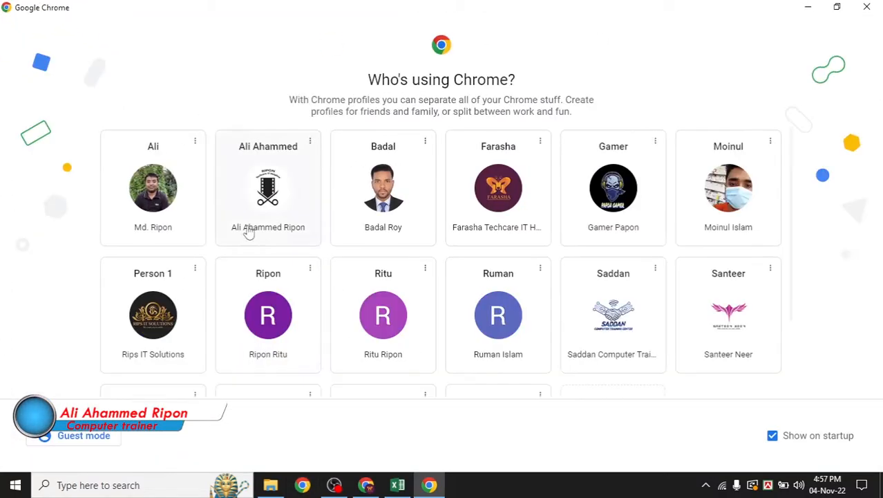
click(152, 230)
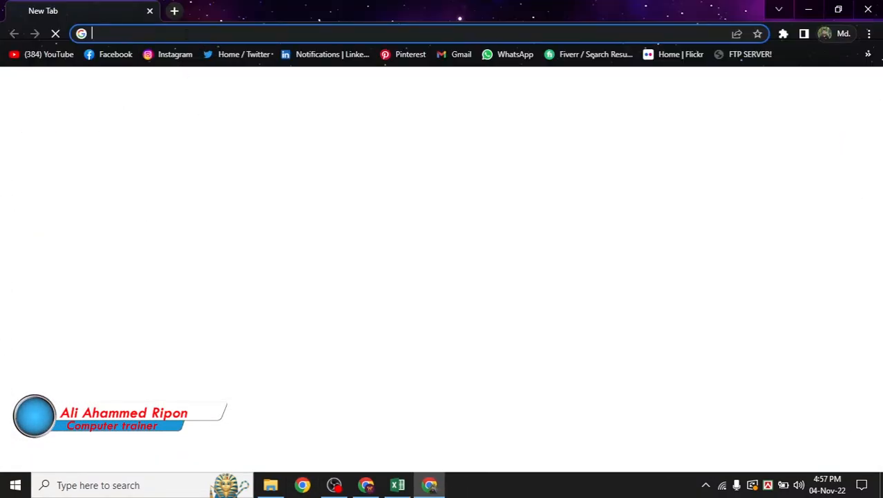
Search Google for "code 39 barcode font"
text(co)
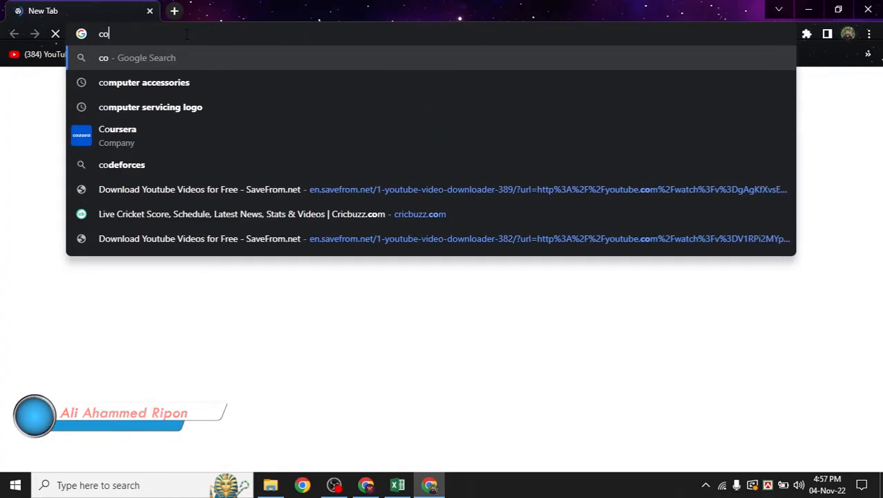
text(d)
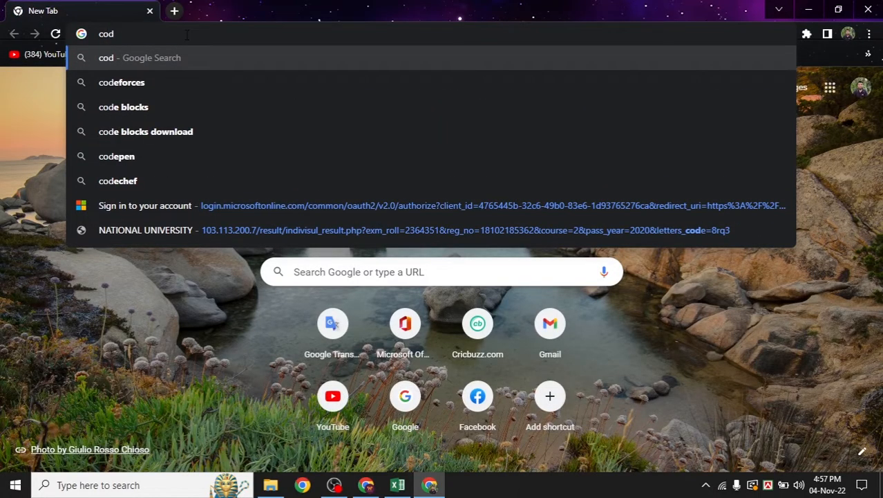
text(e)
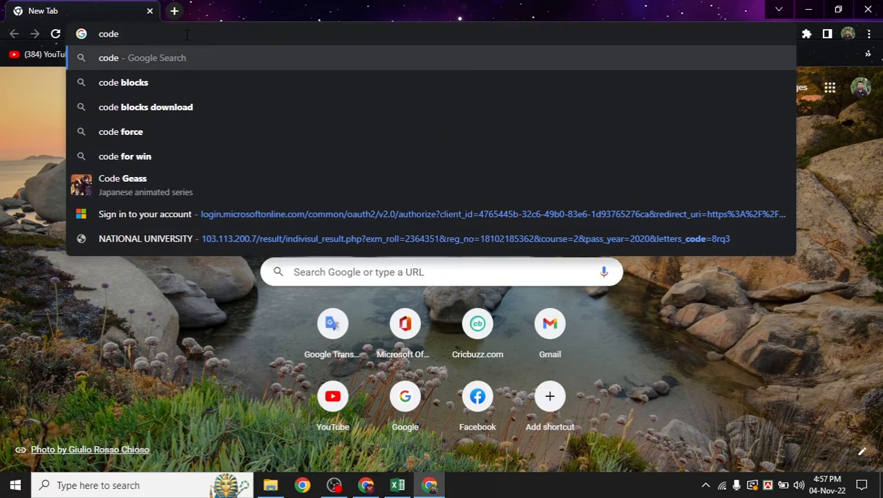
text( 39n)
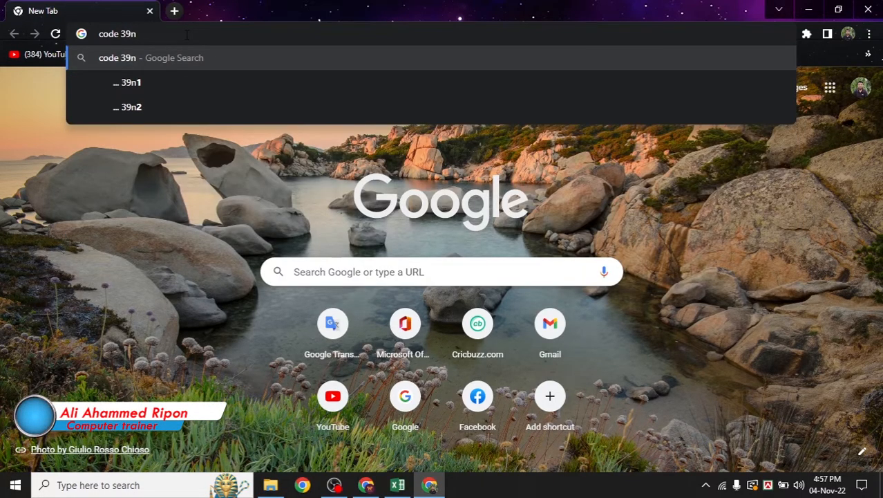
key(BackSpace)
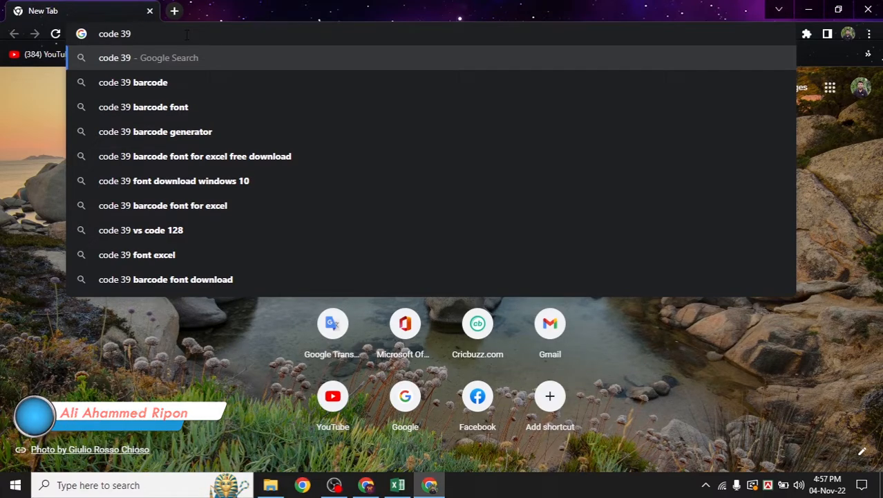
click(199, 106)
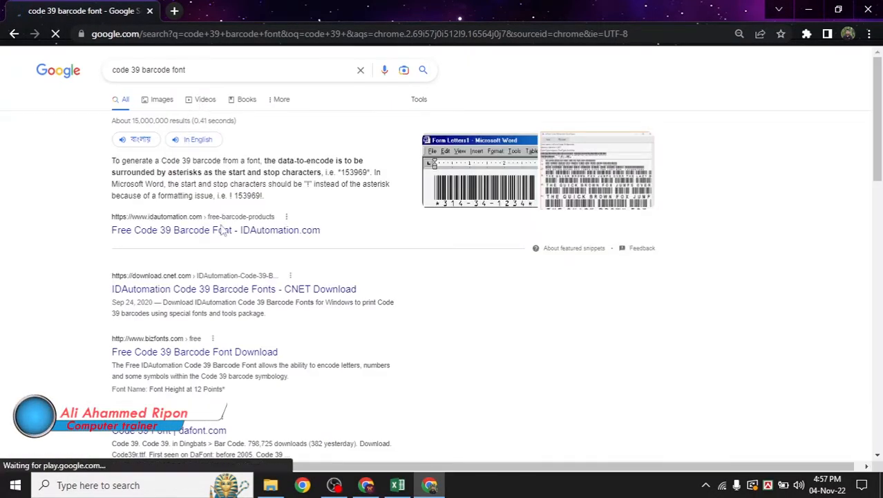
Open the bizfonts.com Free Code 39 Barcode Font Download result in a new tab and look through its download and installation sections
right_click(227, 228)
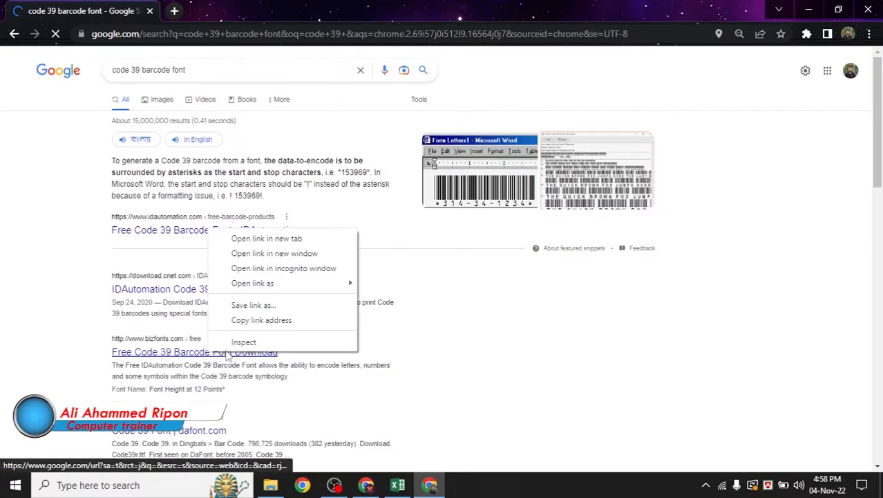
click(275, 237)
click(213, 10)
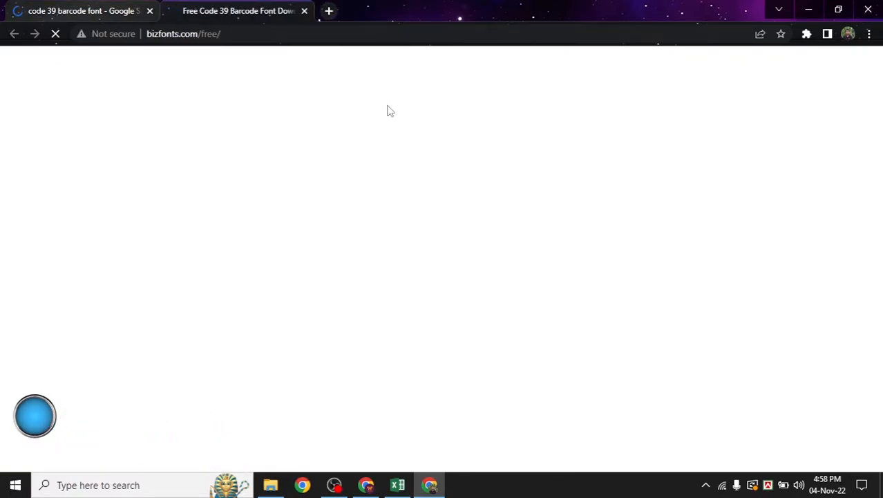
scroll(442, 290, down, 6)
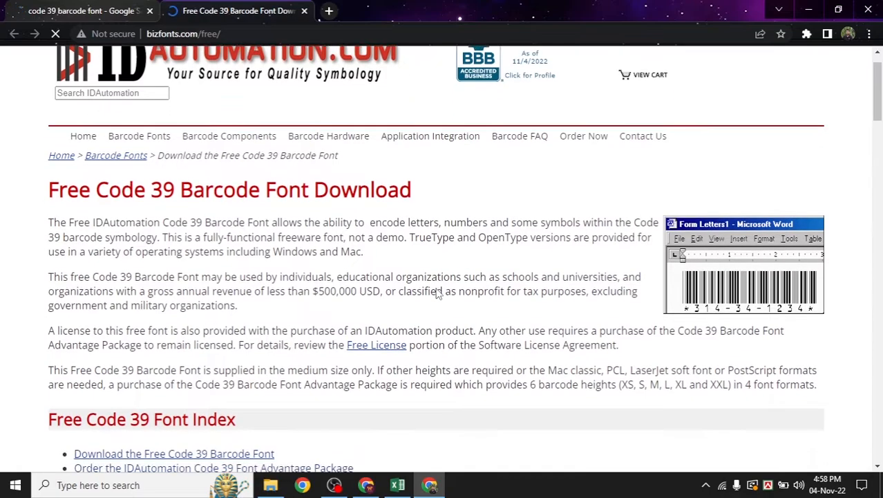
scroll(435, 293, down, 2)
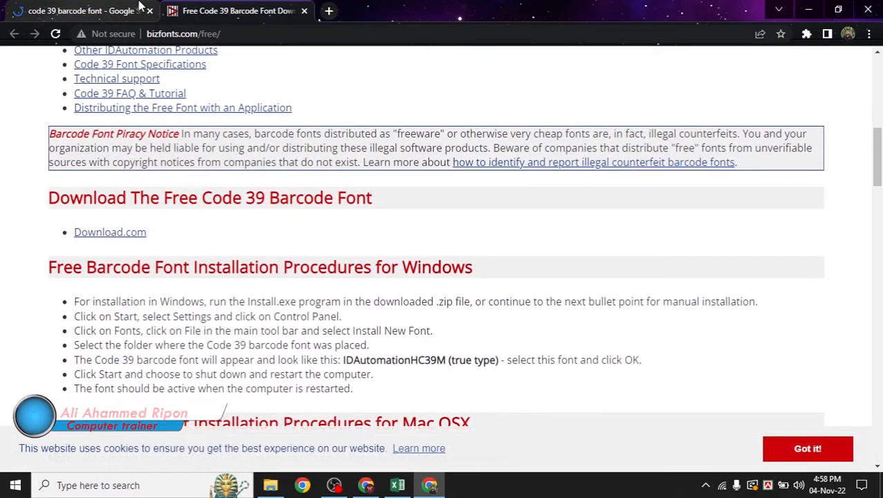
Open the CNET result for IDAutomation Code 39 Barcode Fonts in a new tab and start the font package download
click(94, 9)
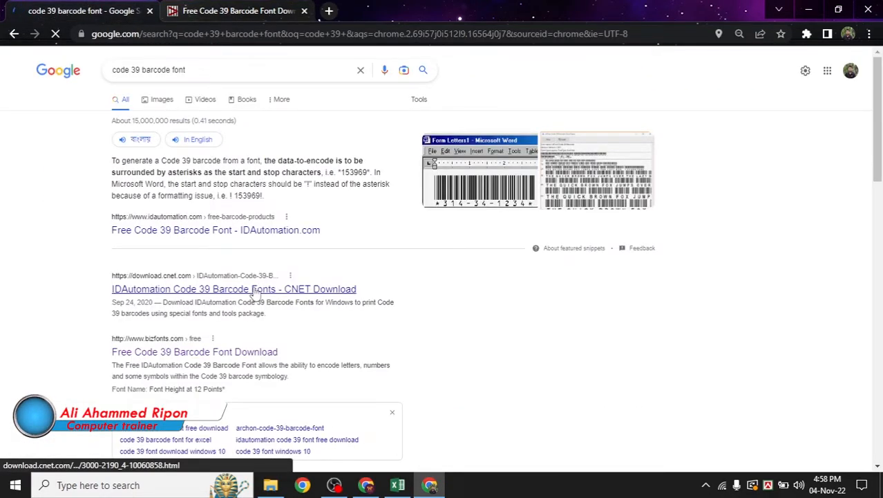
right_click(253, 293)
click(291, 297)
click(353, 8)
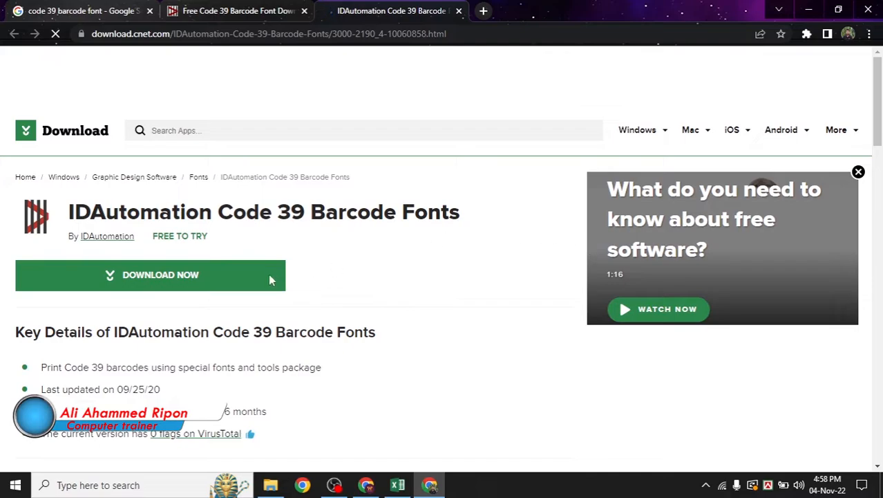
click(233, 285)
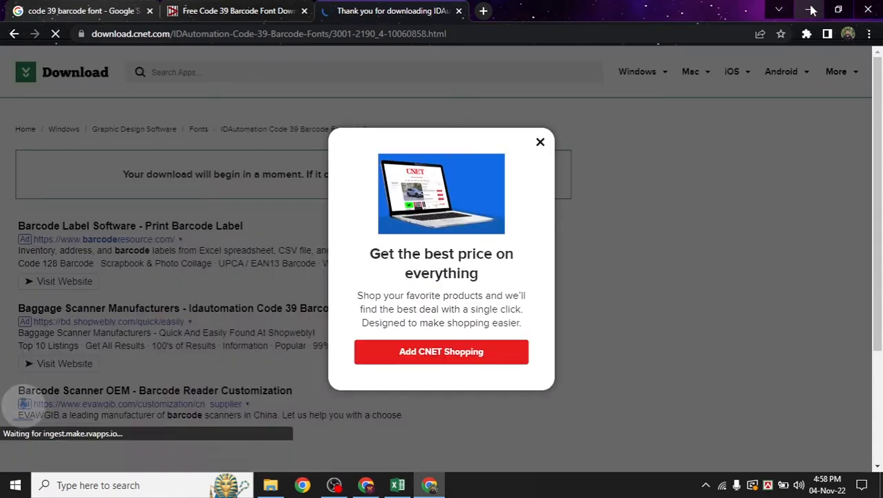
Check the font package's download progress in the browser, and switch to the Downloads folder in File Explorer
click(808, 9)
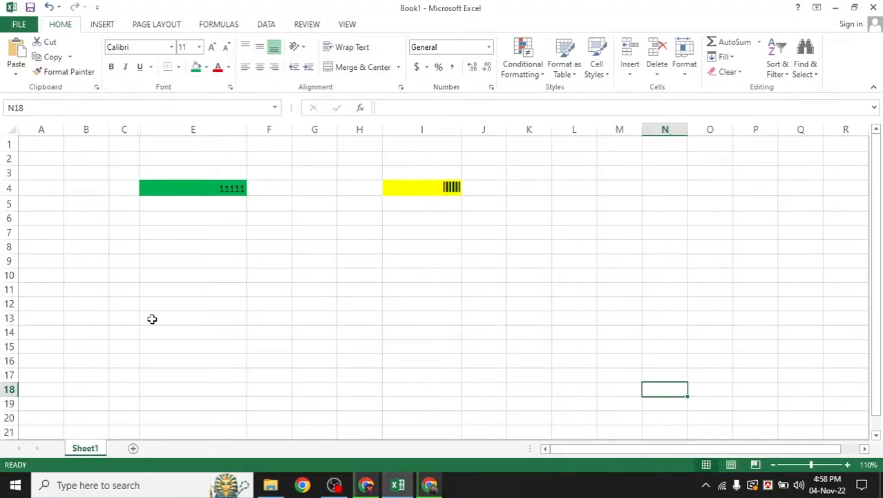
click(429, 484)
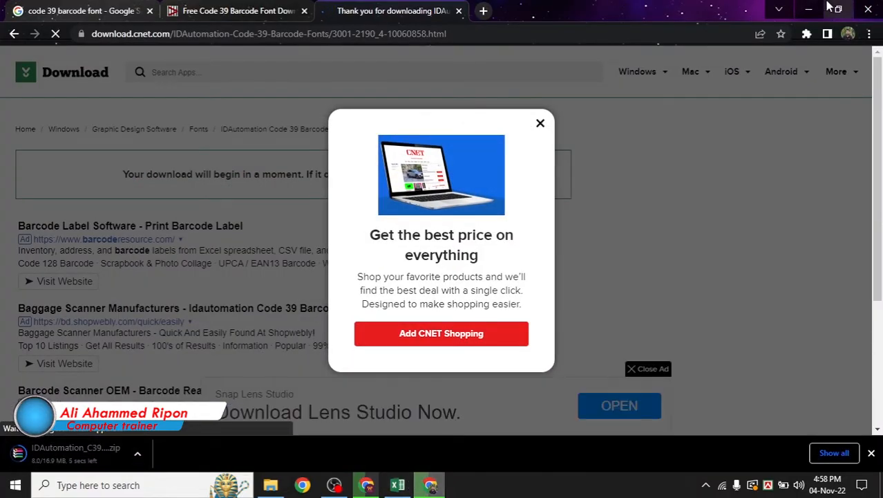
click(808, 9)
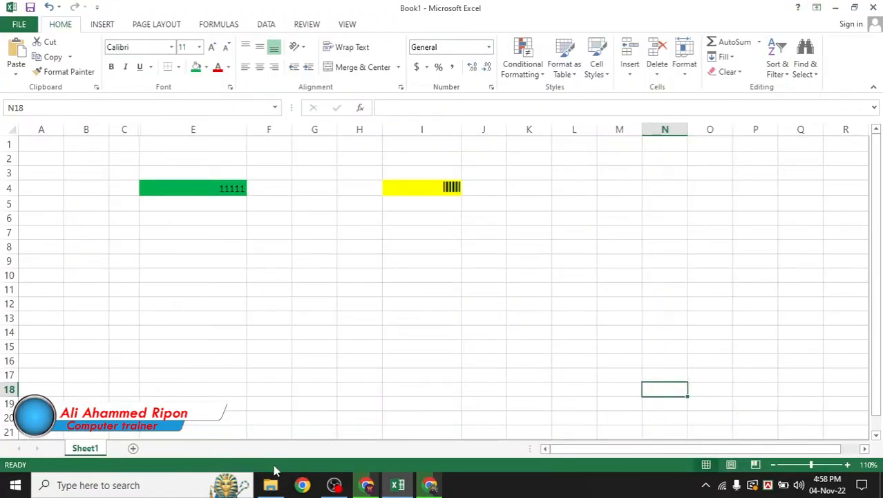
click(271, 484)
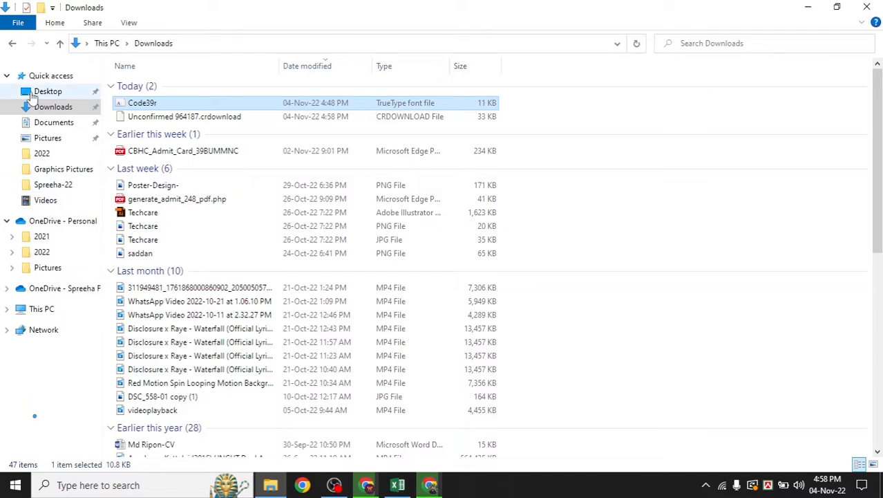
Try to install the Code39r font file from the Downloads folder, dismiss the replacement prompt, and close the font preview
click(48, 106)
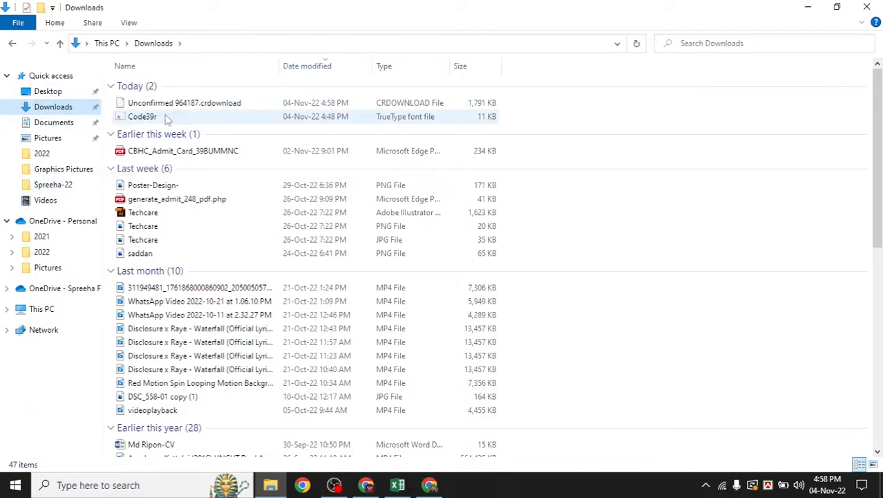
double_click(143, 117)
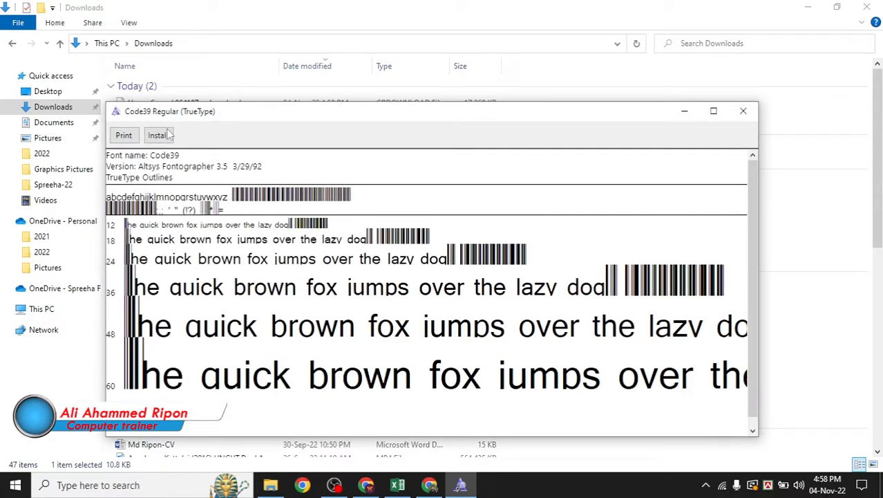
click(160, 136)
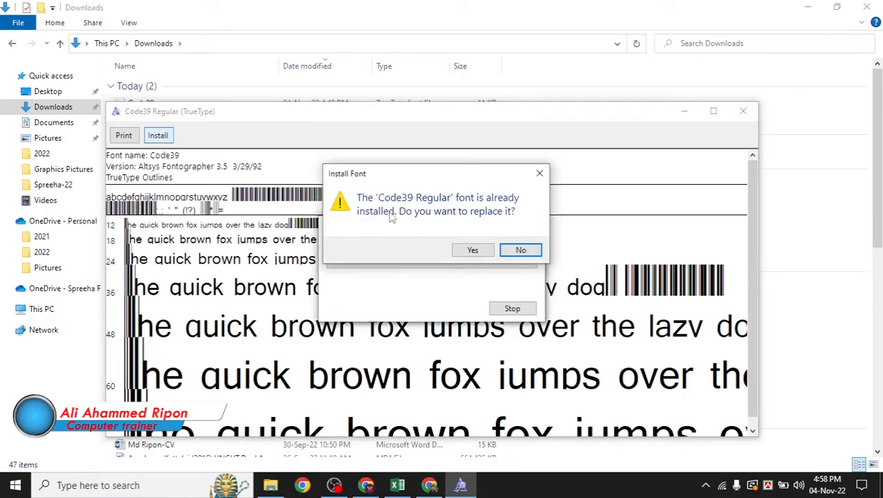
click(472, 250)
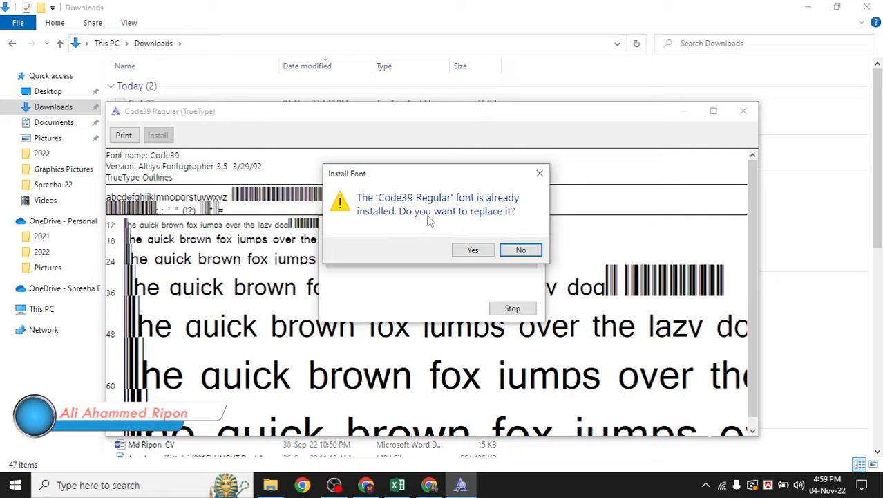
click(540, 173)
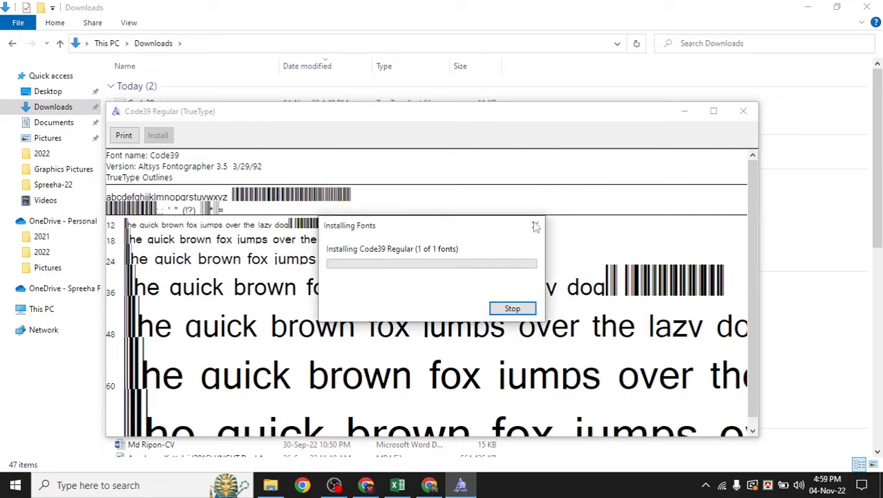
click(743, 111)
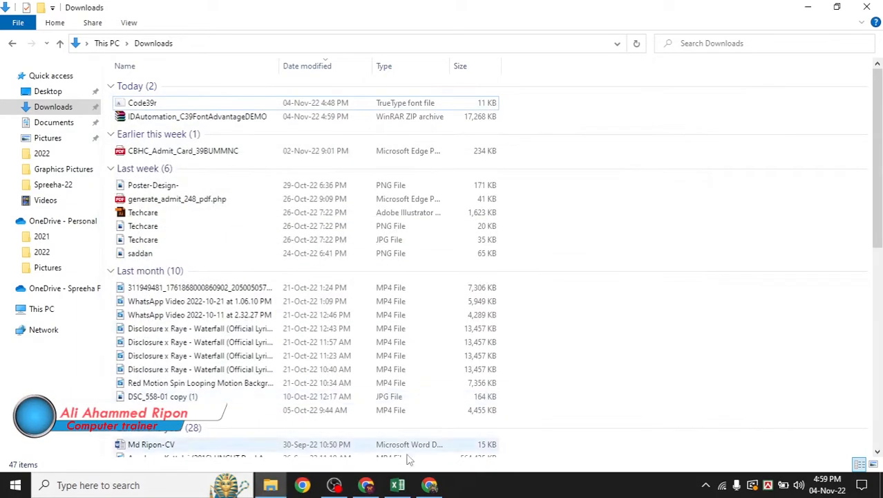
Switch to the Excel workbook and set the font of the green cell E4 to Code39
click(397, 483)
click(367, 234)
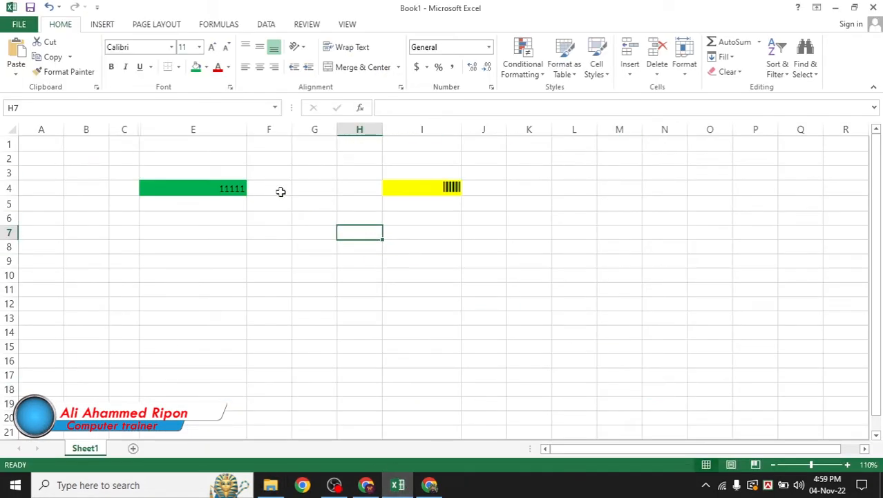
click(209, 185)
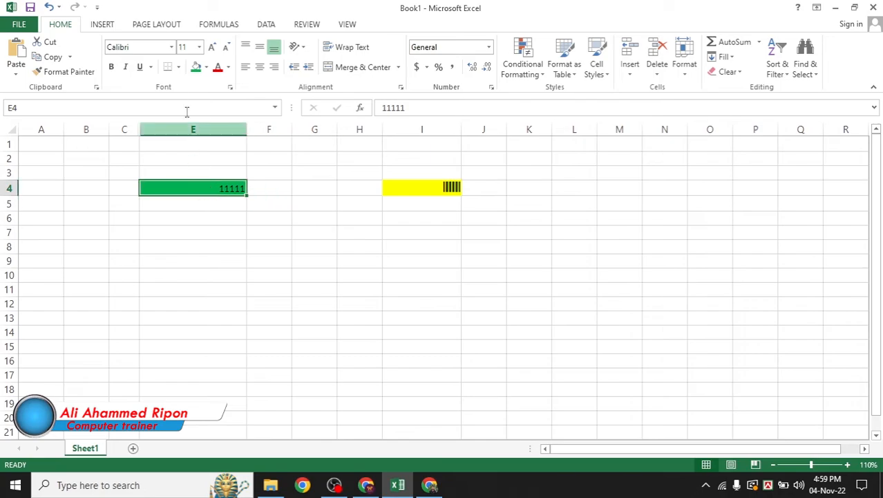
click(171, 47)
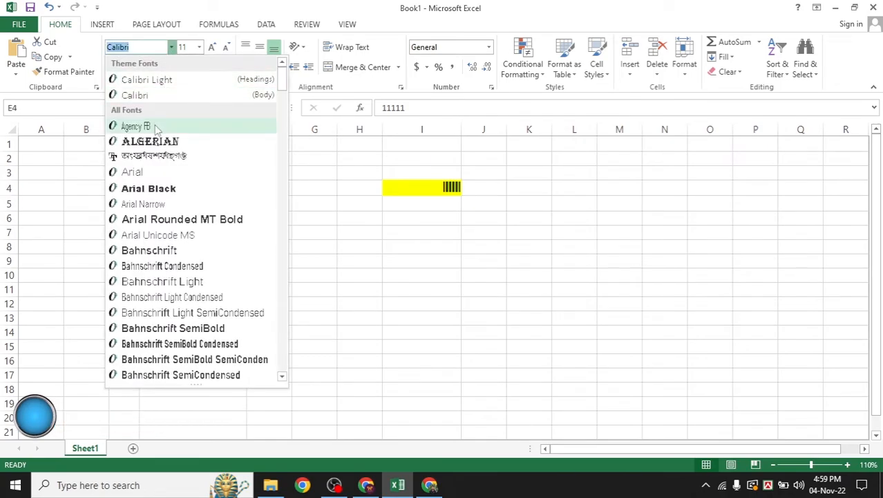
text(Code39)
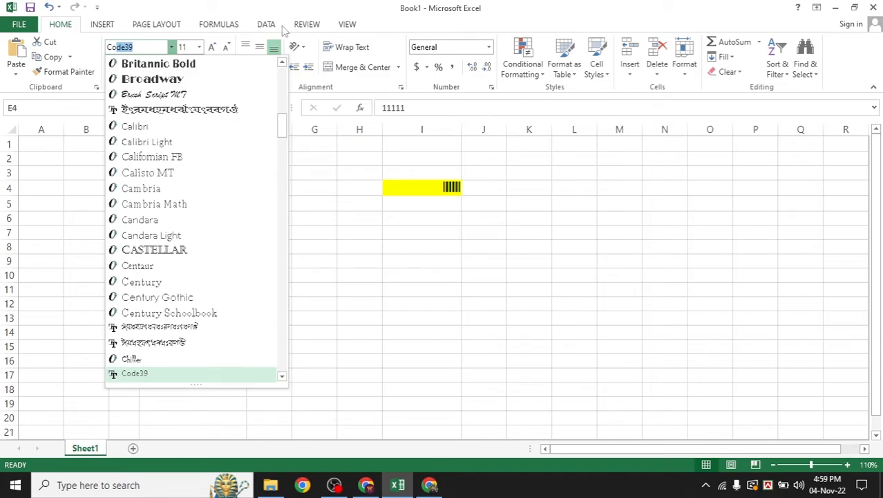
key(Return)
click(251, 255)
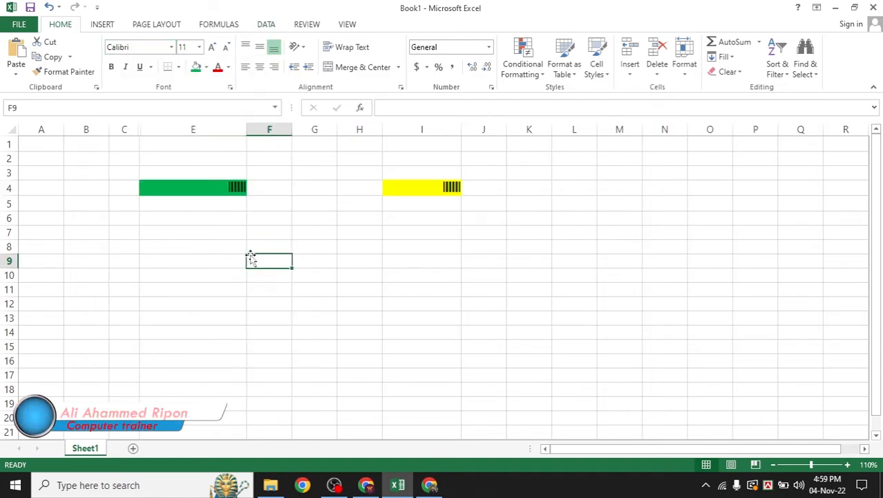